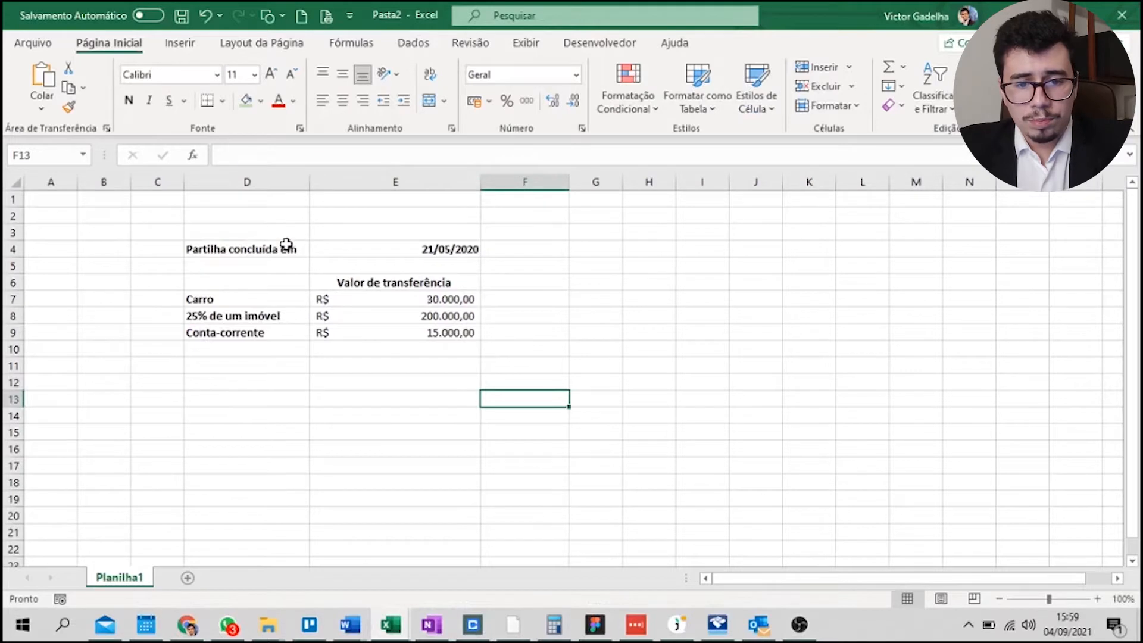
Review the partition completion date and the transfer values of the car, the 25% property share and the checking account.
{"action": "left_click", "coordinate": [413, 282]}
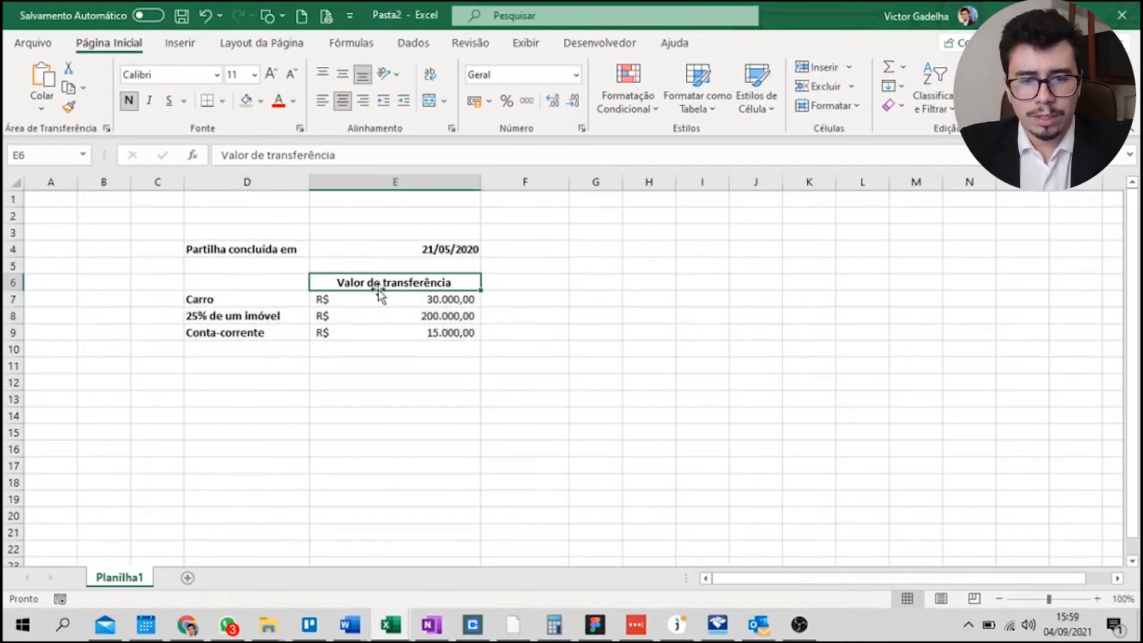
{"action": "left_click", "coordinate": [375, 333]}
{"action": "left_click", "coordinate": [417, 434]}
{"action": "left_click", "coordinate": [240, 249]}
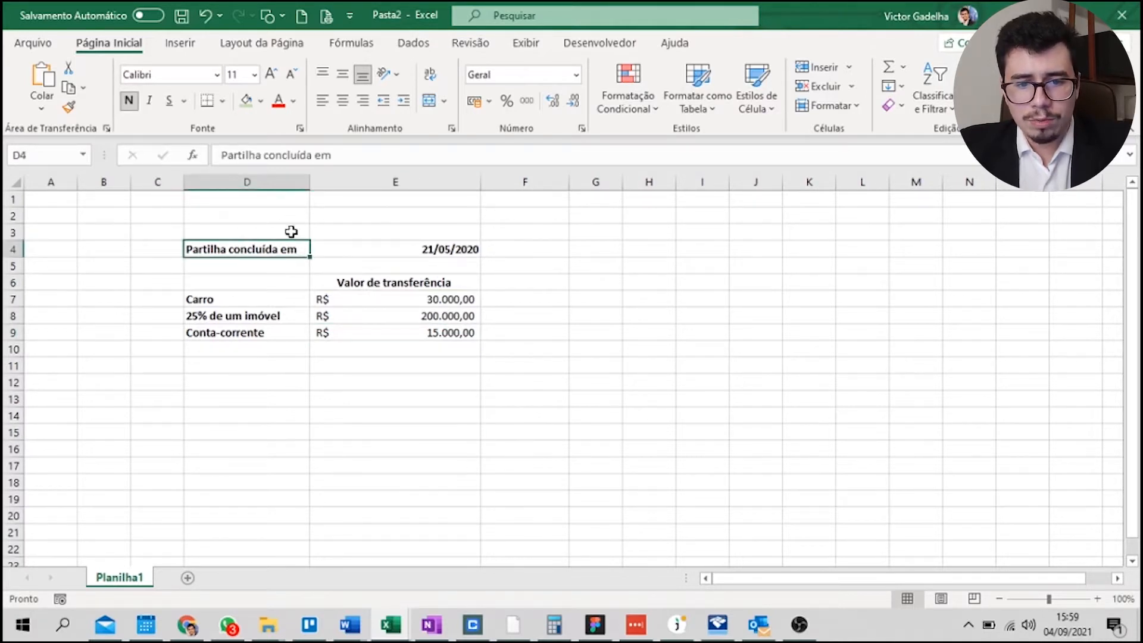
{"action": "left_click", "coordinate": [425, 253]}
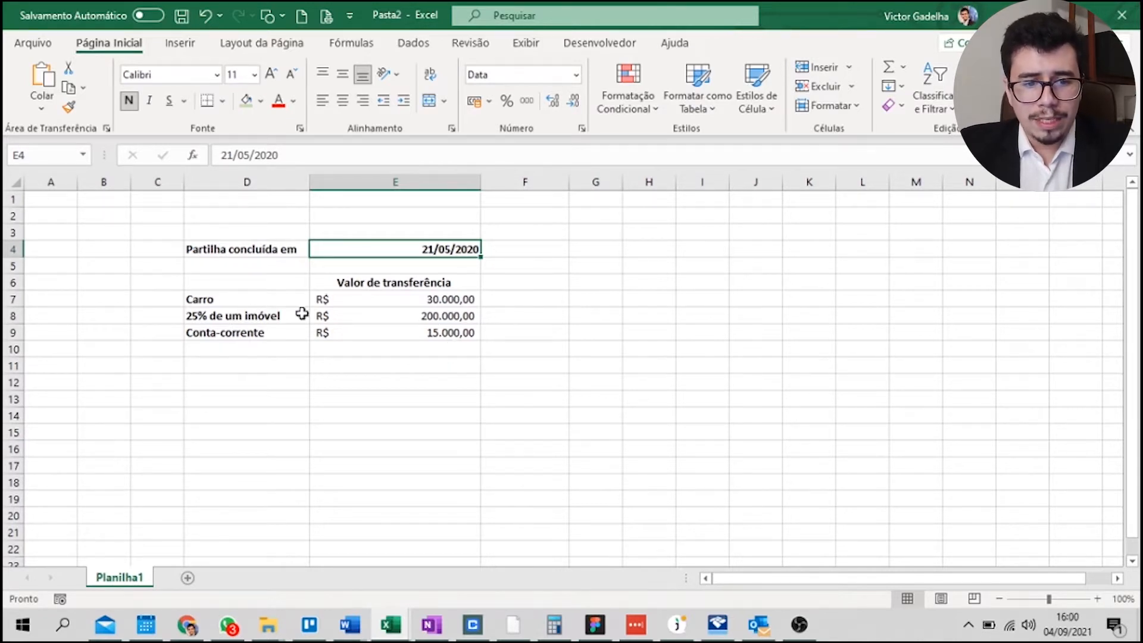
{"action": "left_click_drag", "start_coordinate": [279, 298], "coordinate": [409, 331]}
{"action": "left_click", "coordinate": [431, 317]}
{"action": "left_click", "coordinate": [361, 364]}
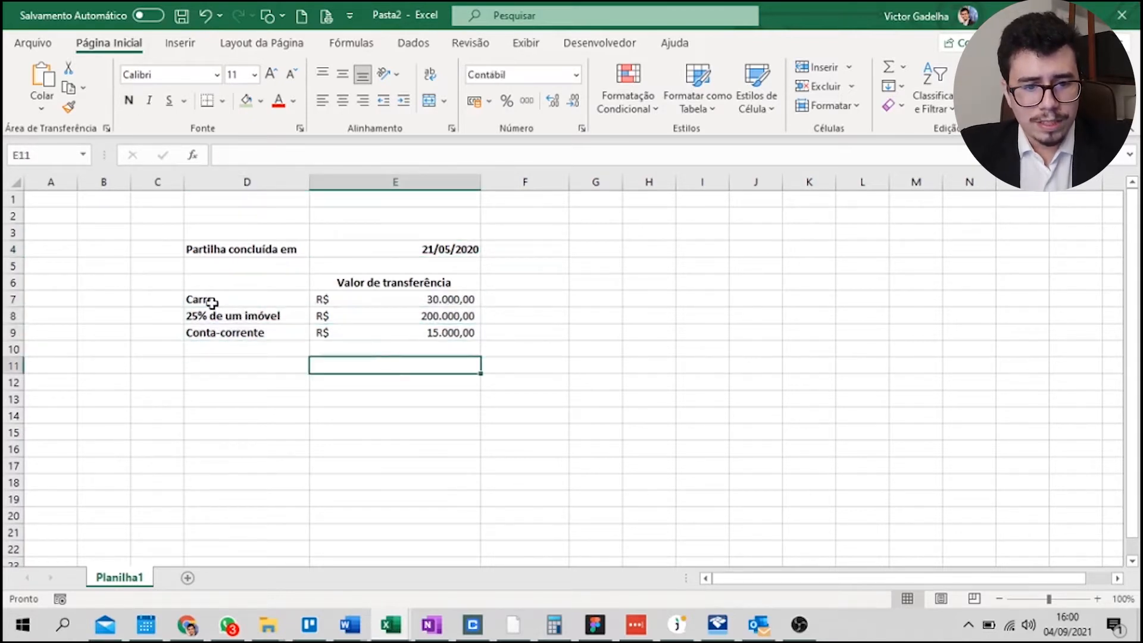
{"action": "left_click", "coordinate": [245, 298]}
{"action": "left_click", "coordinate": [409, 301]}
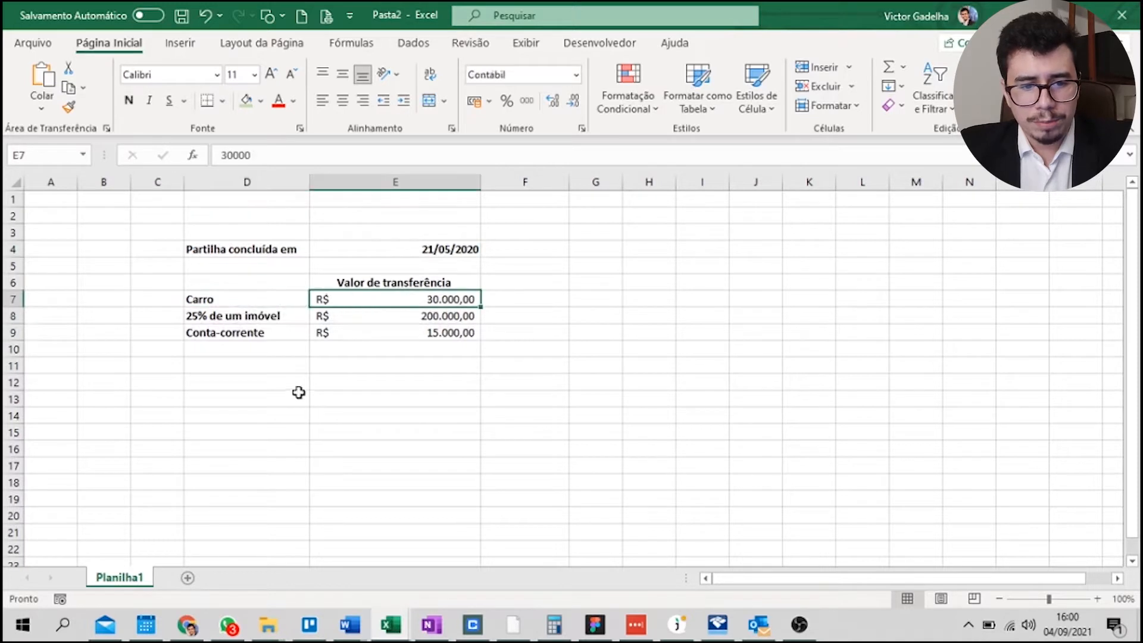
{"action": "left_click", "coordinate": [274, 318]}
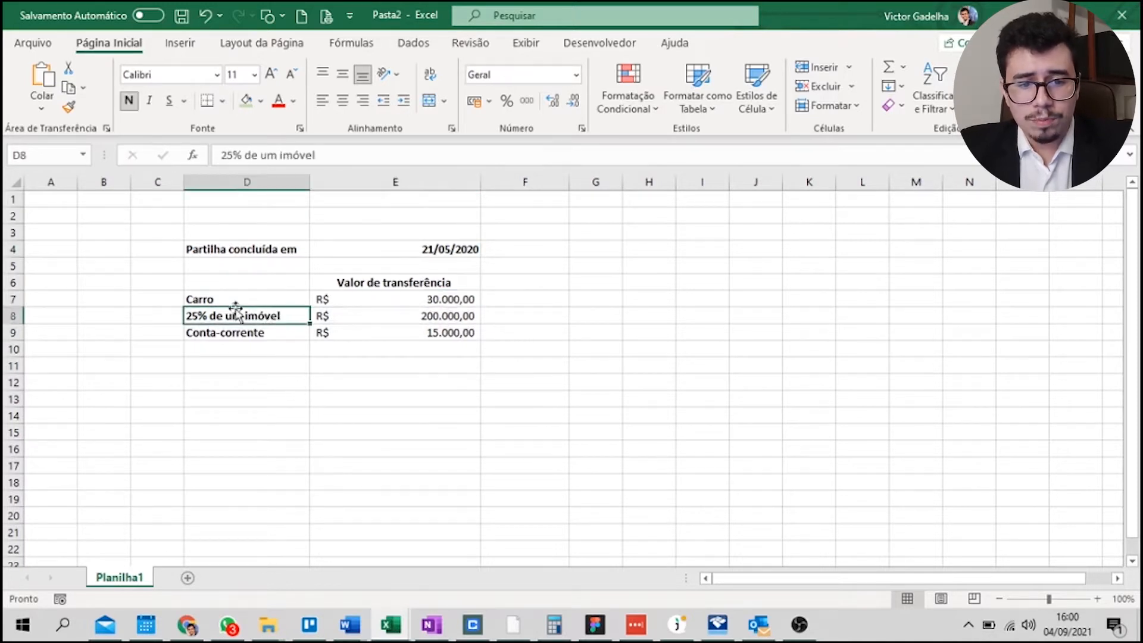
{"action": "left_click", "coordinate": [462, 315]}
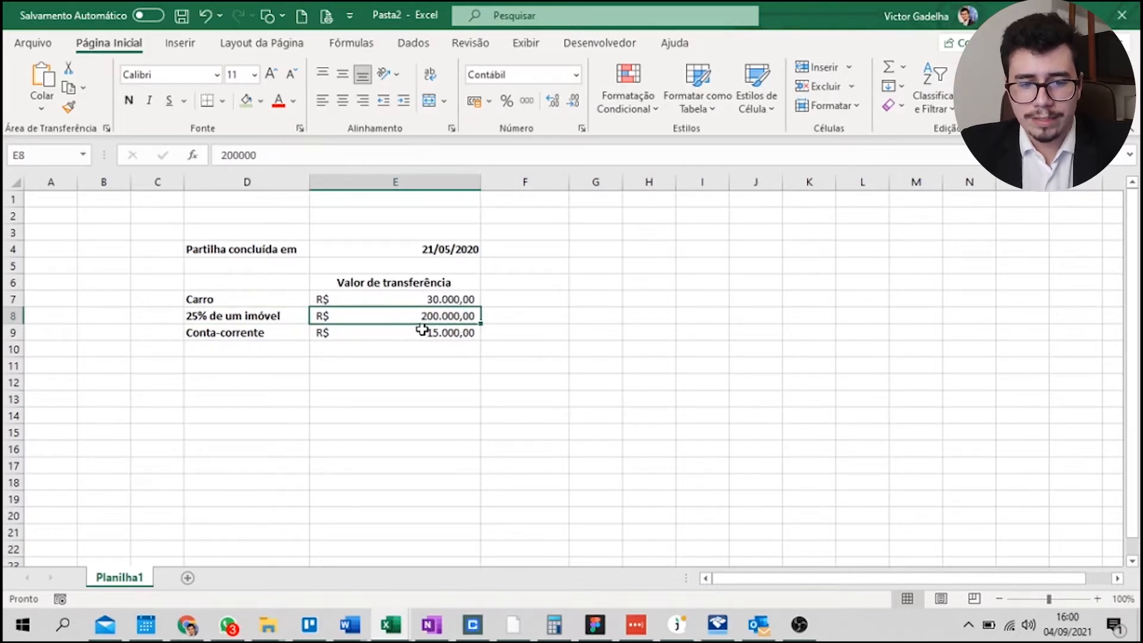
{"action": "left_click", "coordinate": [271, 331]}
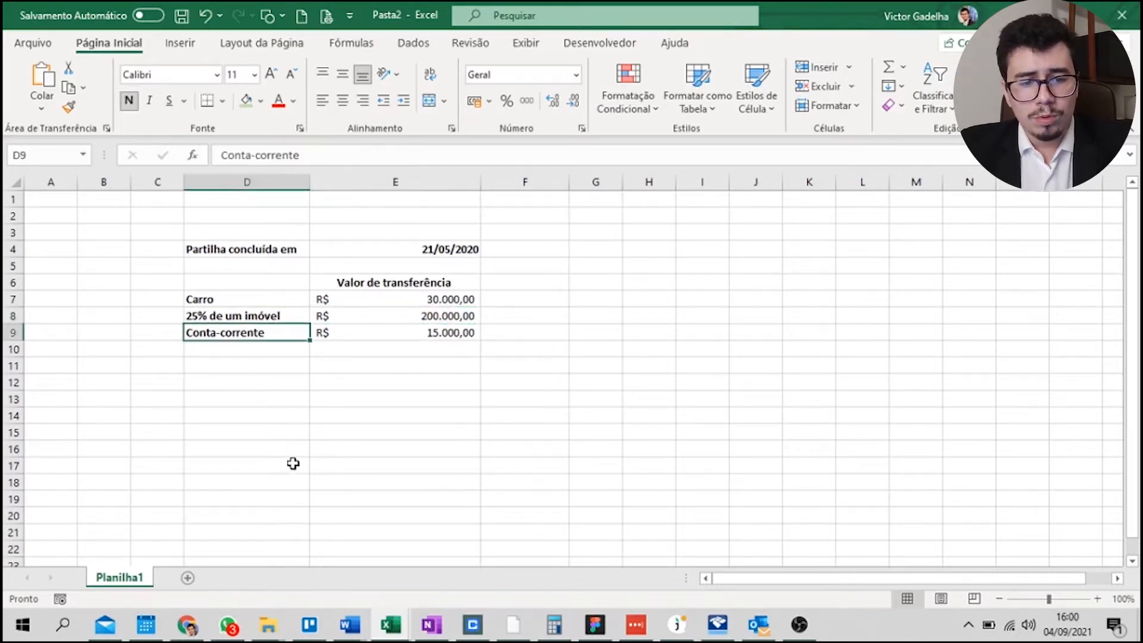
{"action": "left_click", "coordinate": [408, 334]}
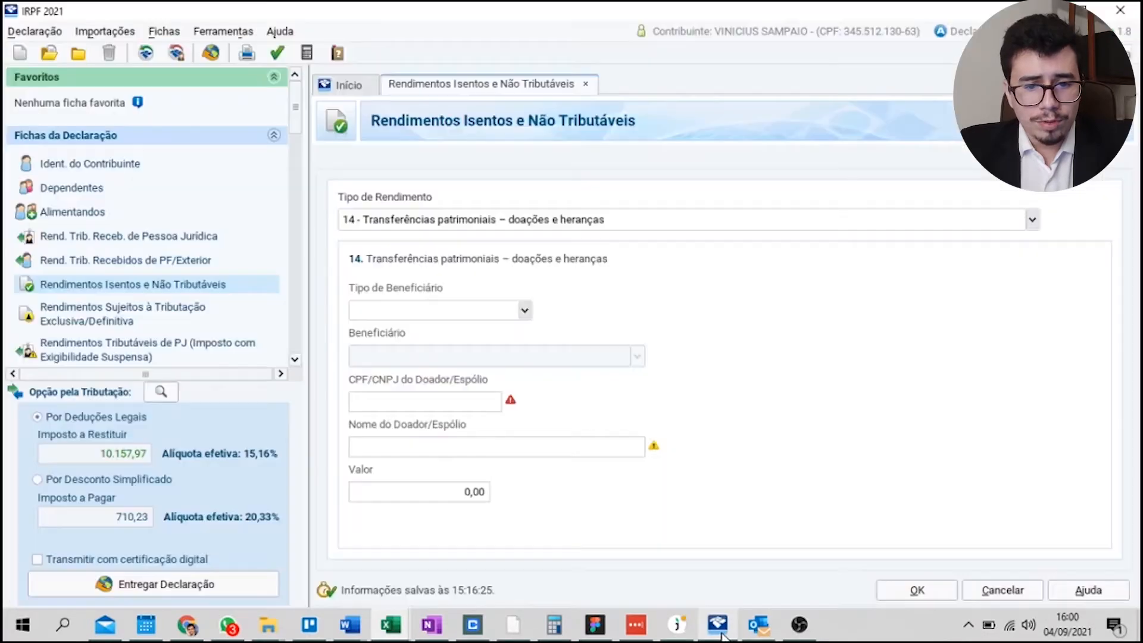
Switch to IRPF 2021 and add an exempt income entry of type "14 - Transferências patrimoniais – doações e heranças".
{"action": "left_click", "coordinate": [718, 624]}
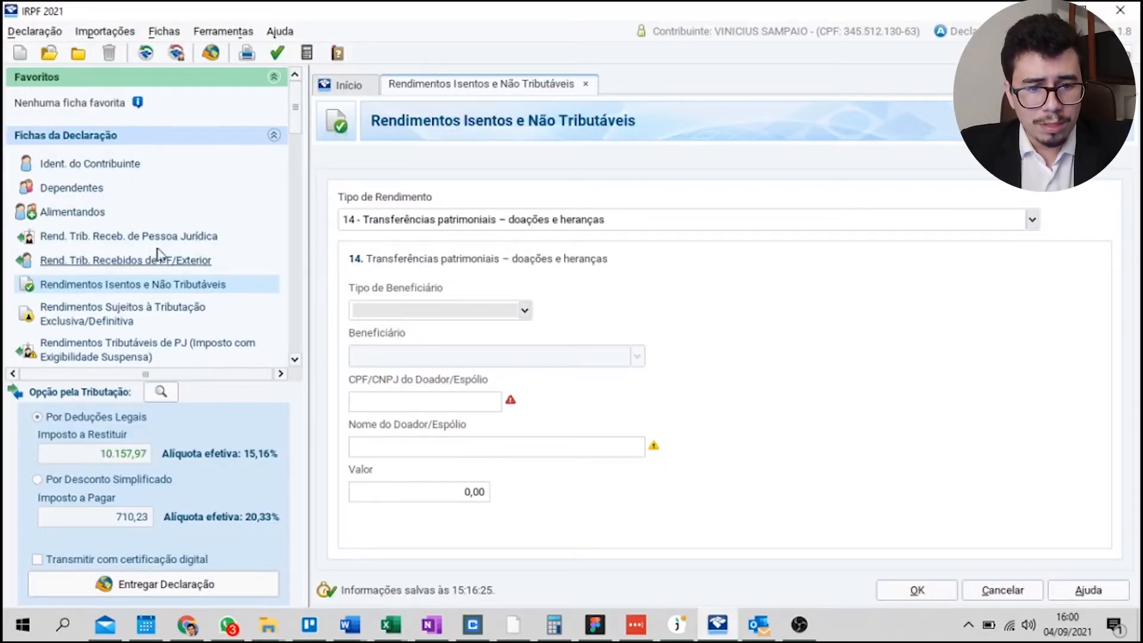
{"action": "left_click", "coordinate": [136, 287]}
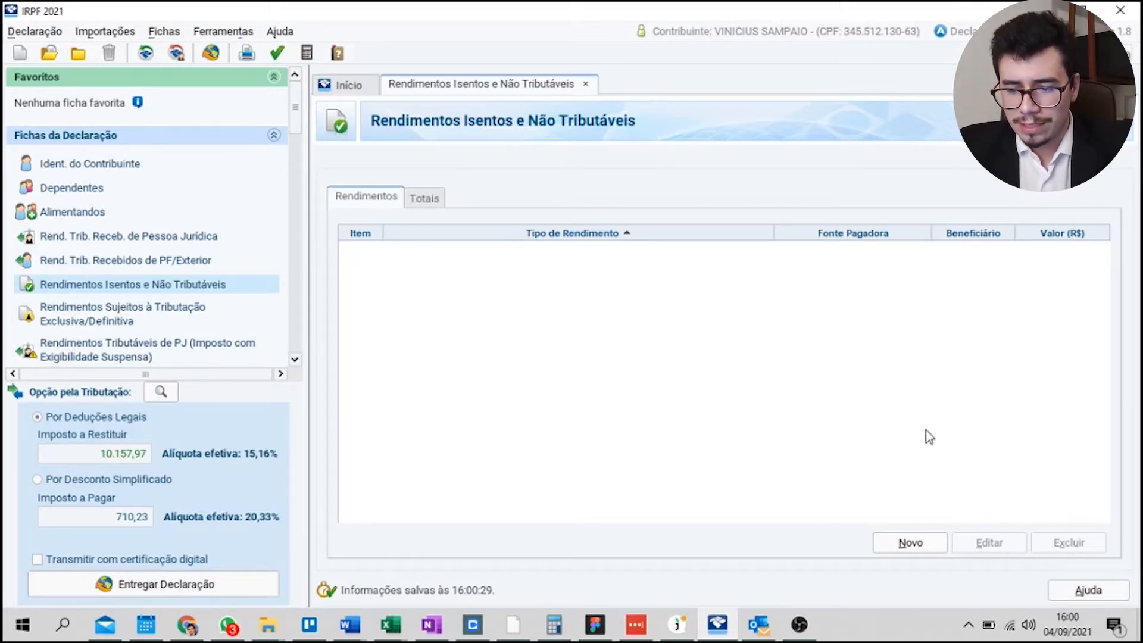
{"action": "left_click", "coordinate": [905, 541]}
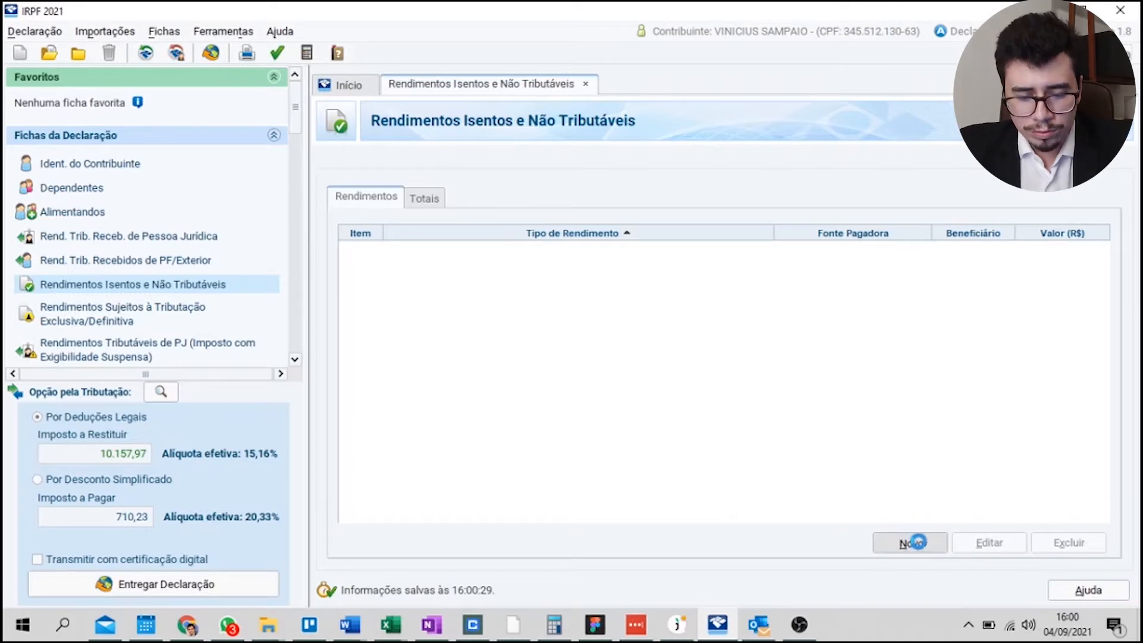
{"action": "type", "text": "hera"}
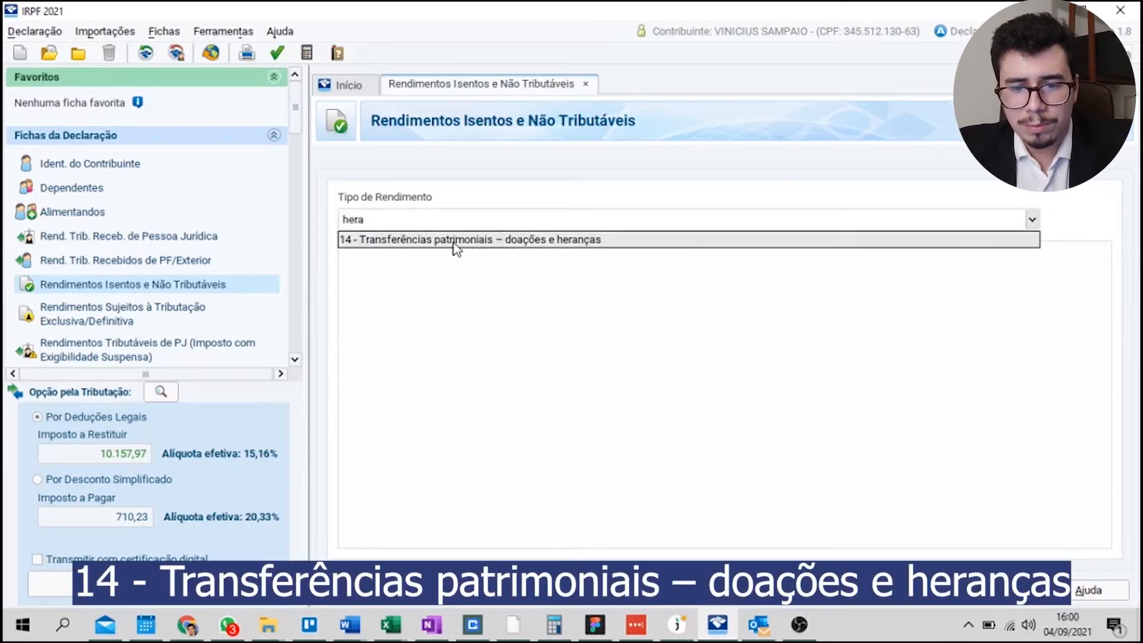
{"action": "left_click", "coordinate": [474, 241]}
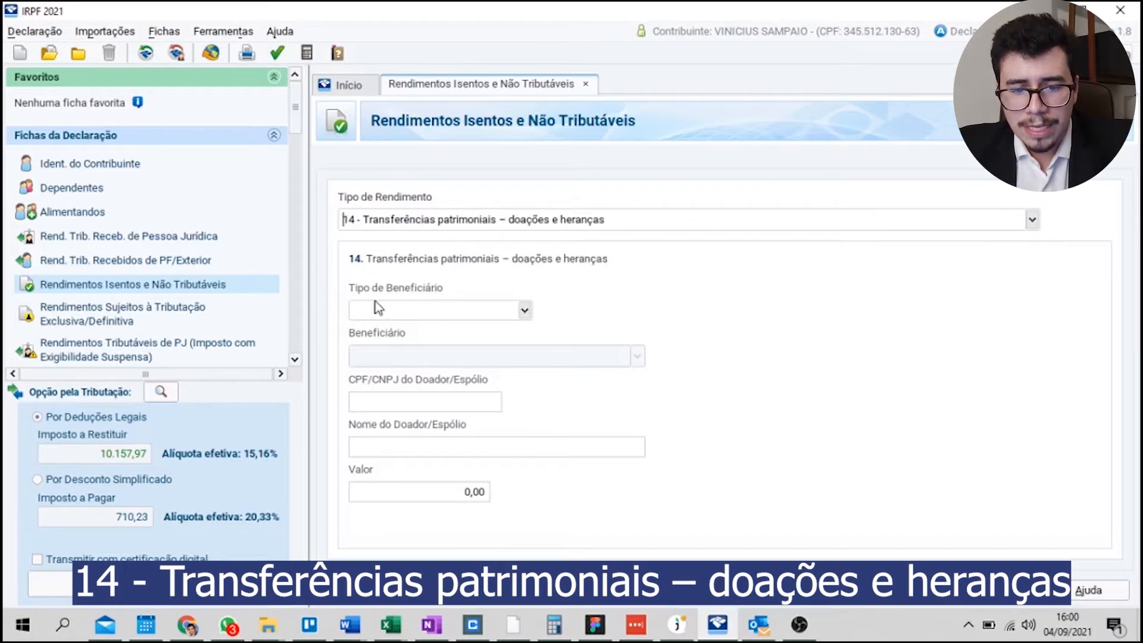
Set the beneficiary type to Titular and go over the donor's CPF/CNPJ, donor name and value fields.
{"action": "left_click", "coordinate": [524, 310]}
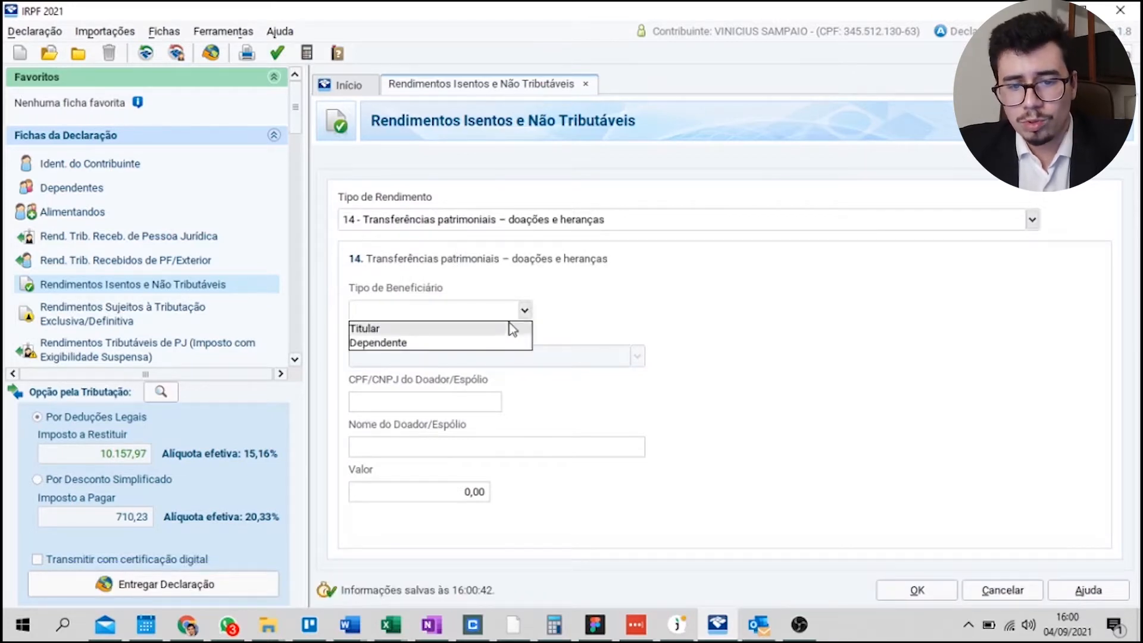
{"action": "left_click", "coordinate": [506, 323]}
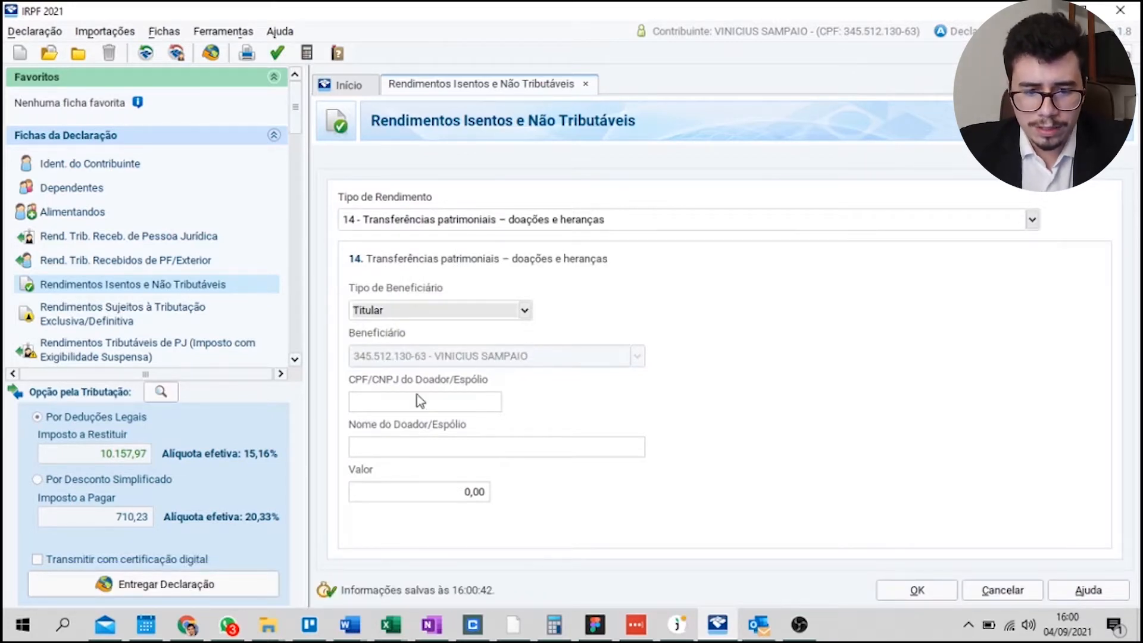
{"action": "left_click", "coordinate": [408, 406]}
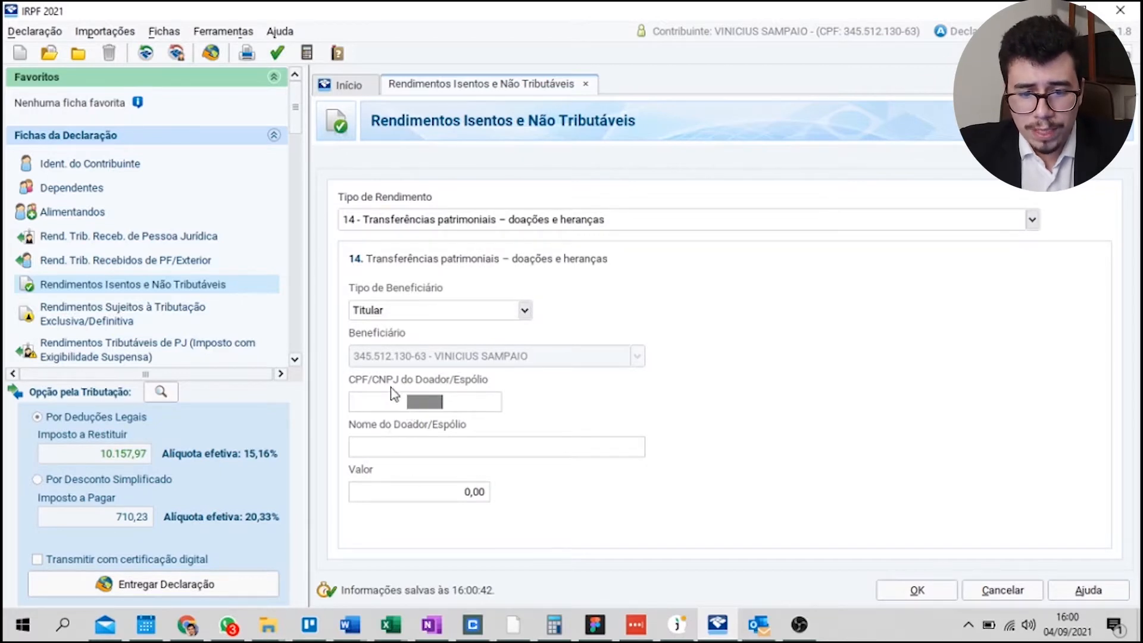
{"action": "key", "text": "Tab"}
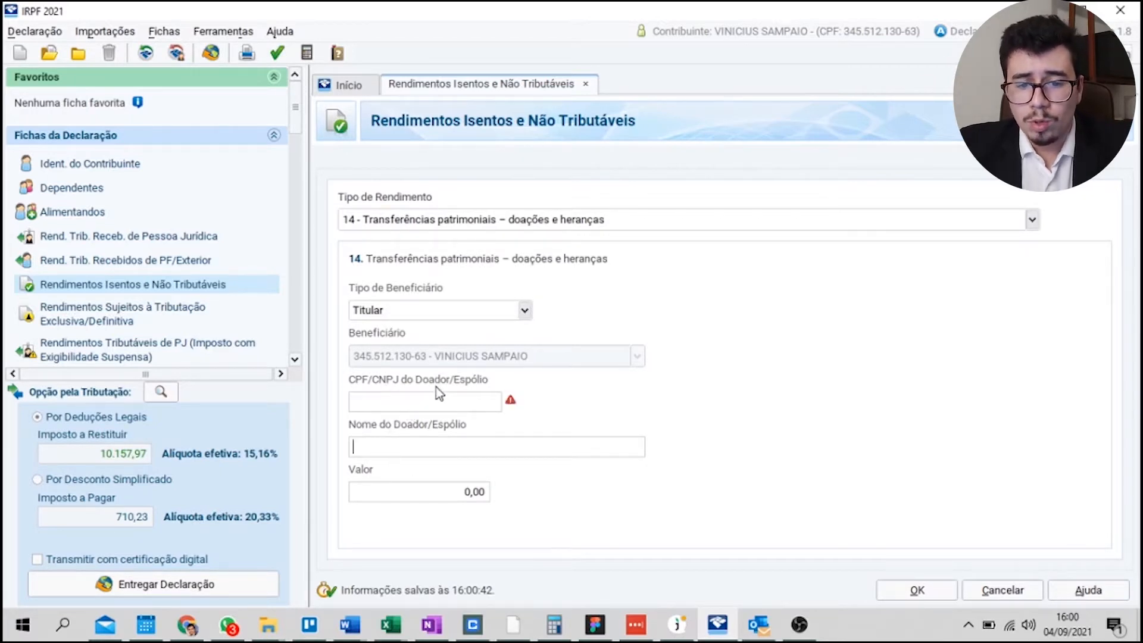
{"action": "left_click", "coordinate": [477, 401]}
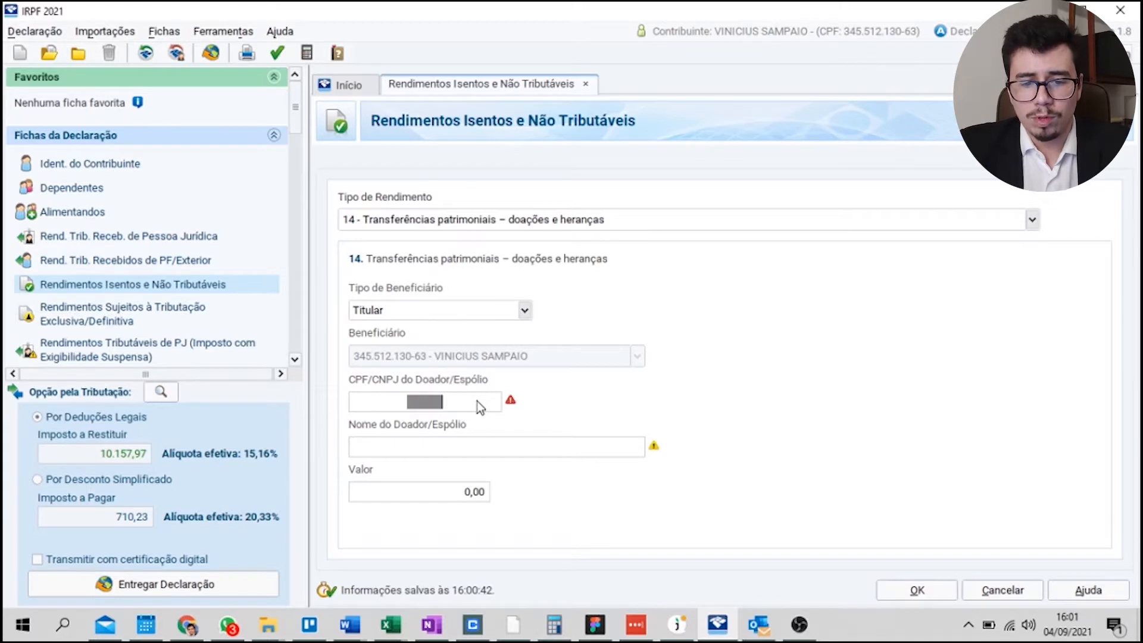
{"action": "left_click", "coordinate": [462, 451]}
{"action": "left_click", "coordinate": [485, 494]}
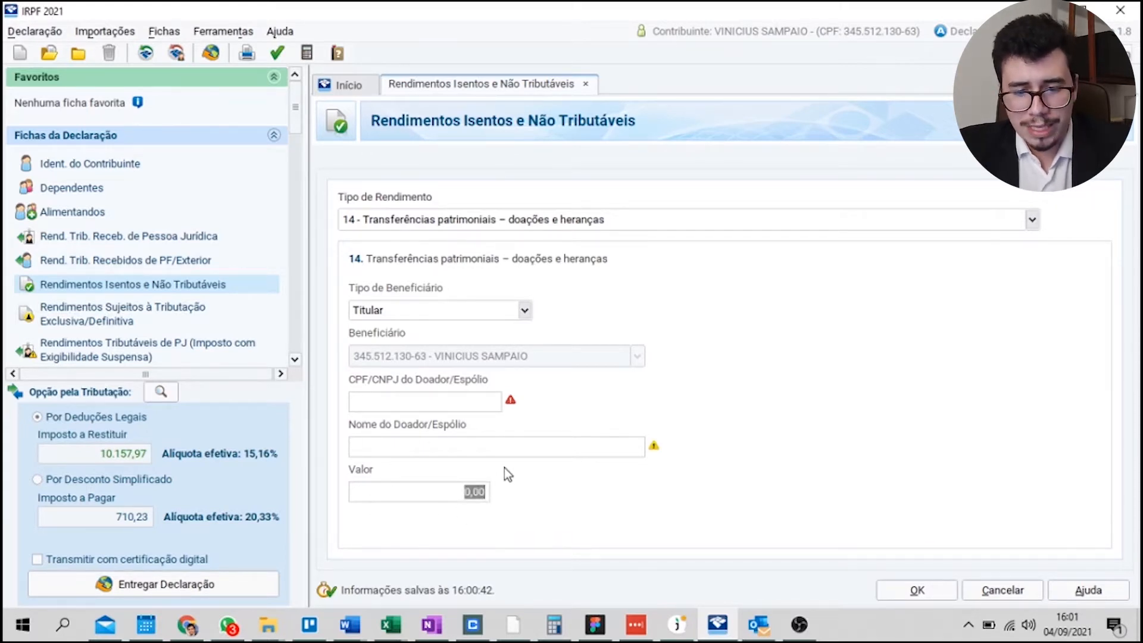
Switch to Excel and calculate 25% of the property's transfer value in F8 with the formula =E8*25%.
{"action": "key", "text": "alt+Tab"}
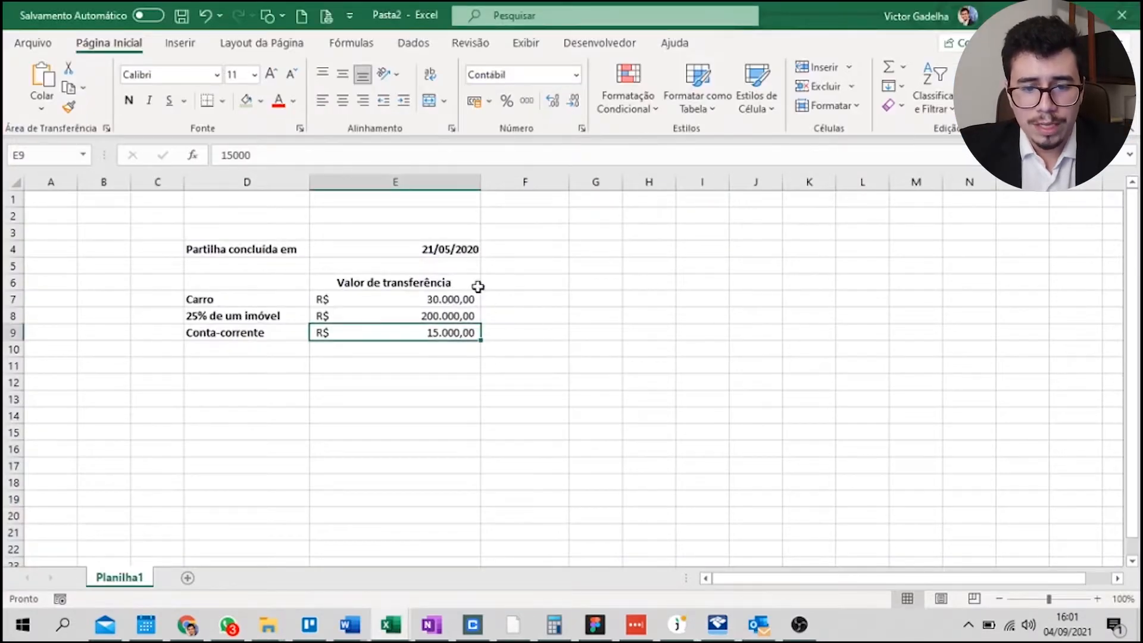
{"action": "left_click", "coordinate": [449, 301]}
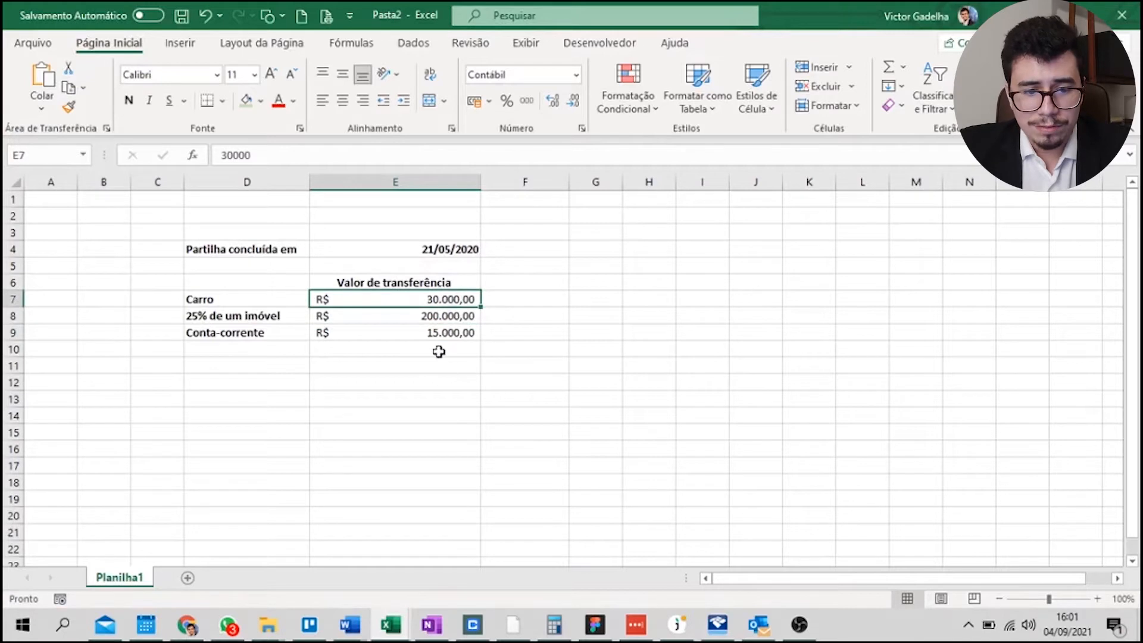
{"action": "left_click", "coordinate": [473, 317]}
{"action": "left_click", "coordinate": [529, 315]}
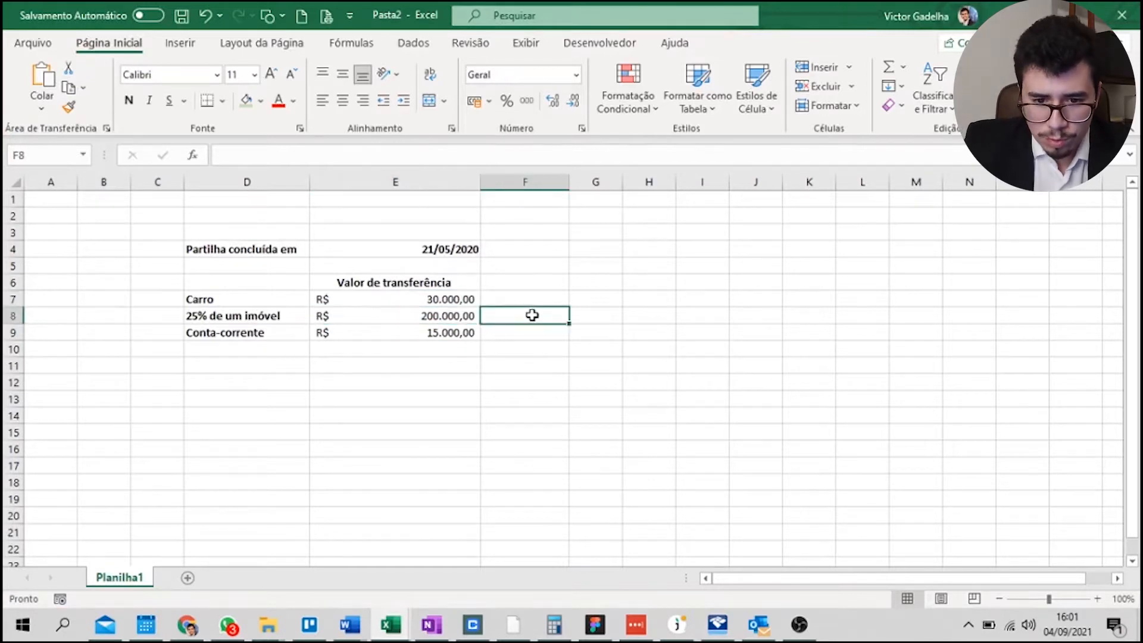
{"action": "type", "text": "="}
{"action": "key", "text": "Left"}
{"action": "type", "text": "*25%"}
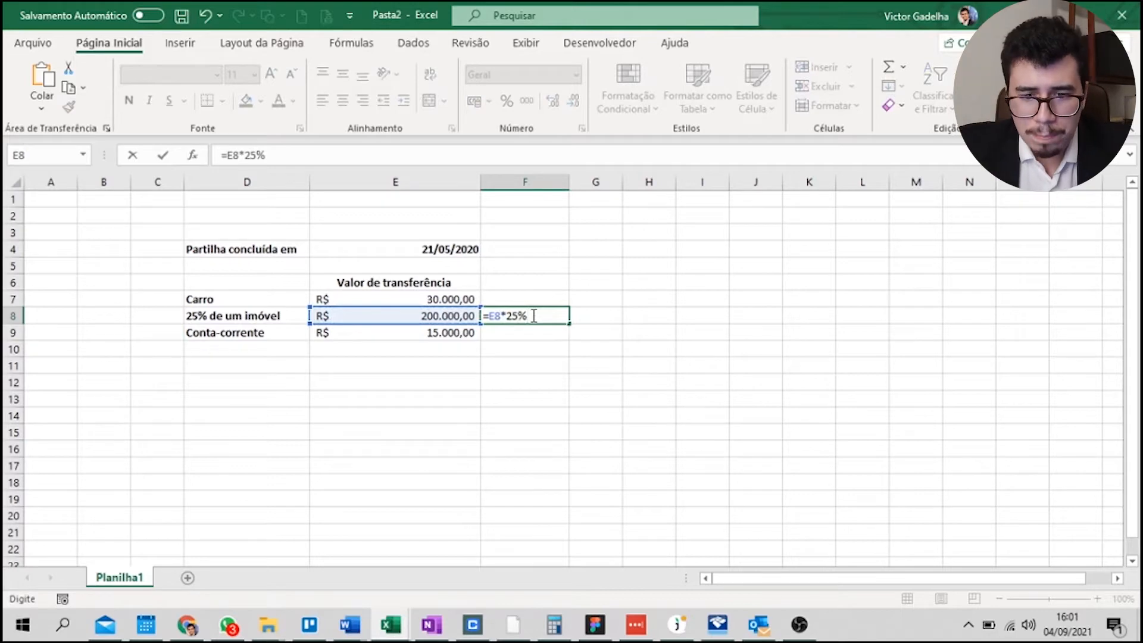
{"action": "key", "text": "Return"}
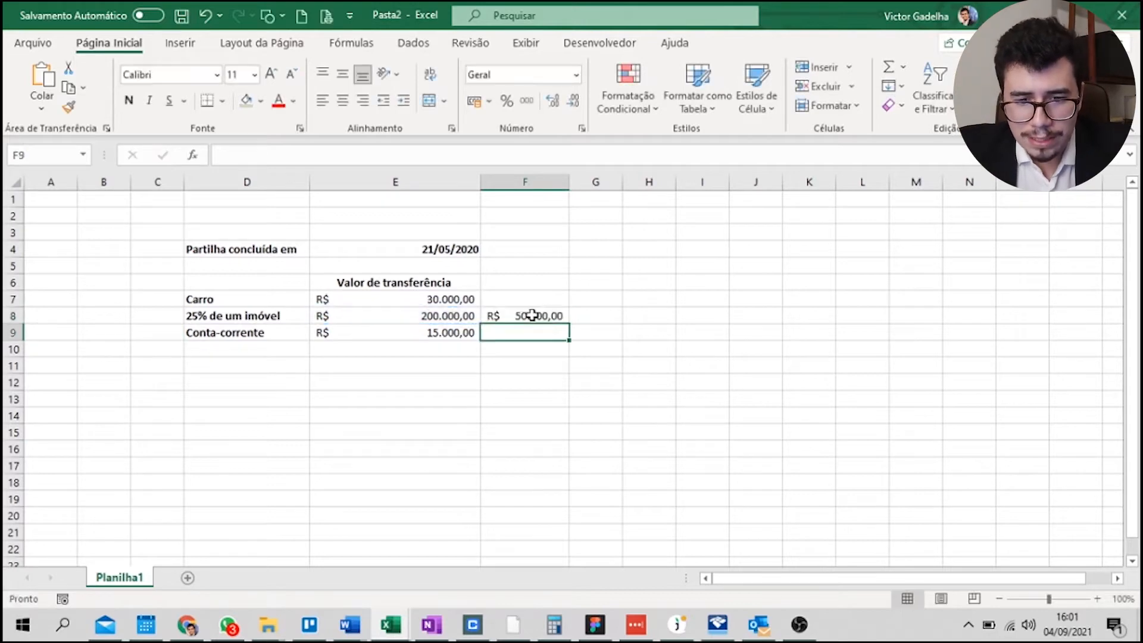
Select the checking account value, the calculated property share and the car value together to read their sum.
{"action": "left_click", "coordinate": [457, 334]}
{"action": "left_click", "coordinate": [529, 314], "text": "ctrl"}
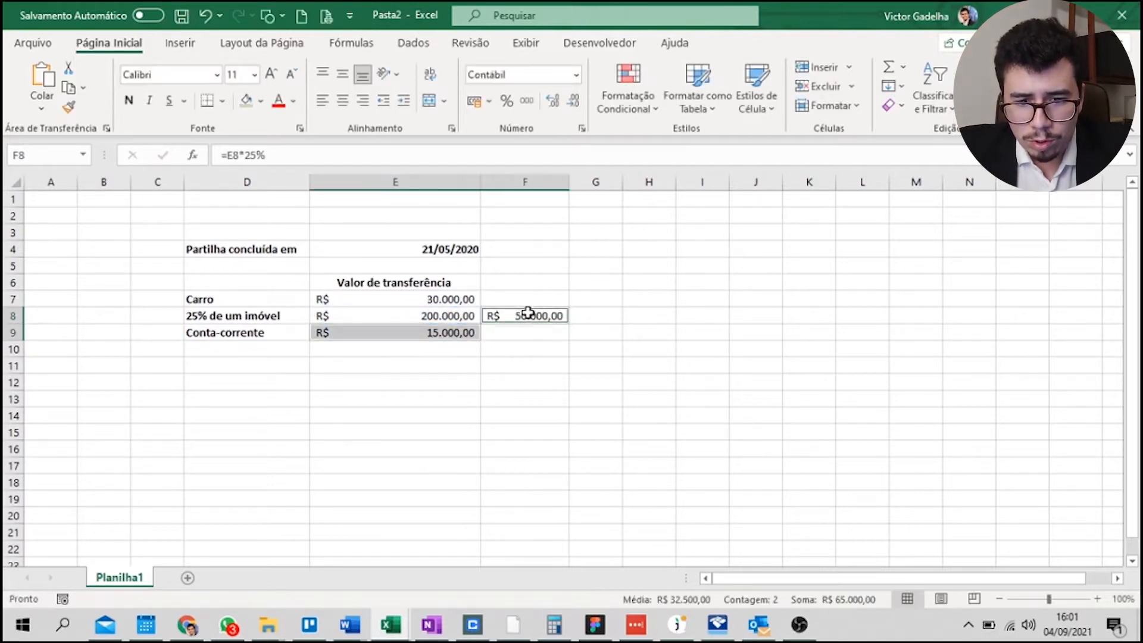
{"action": "left_click", "coordinate": [462, 295], "text": "ctrl"}
Switch to IRPF 2021, set the inheritance entry's value to 95.000,00 and confirm the entry.
{"action": "left_click", "coordinate": [717, 619]}
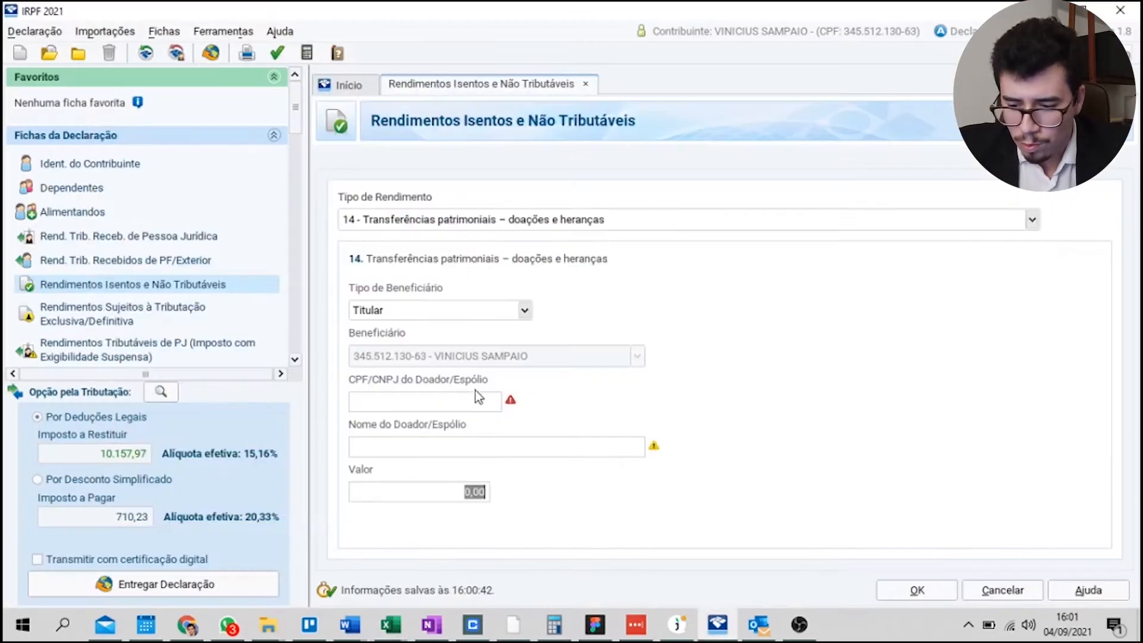
{"action": "type", "text": "5000"}
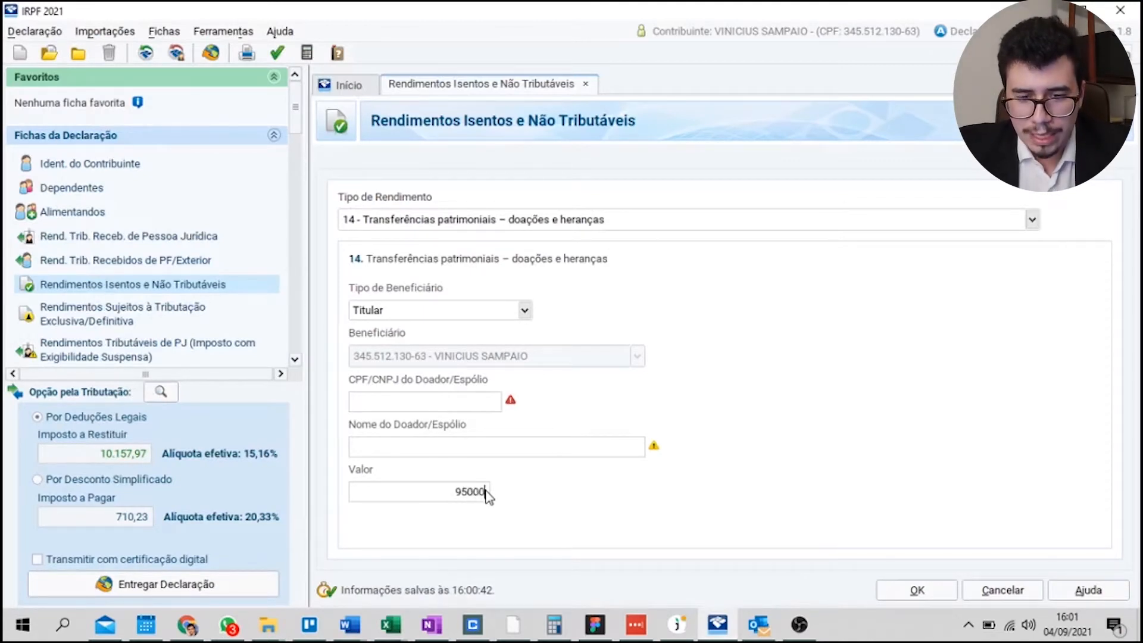
{"action": "key", "text": "Tab"}
{"action": "left_click", "coordinate": [917, 590]}
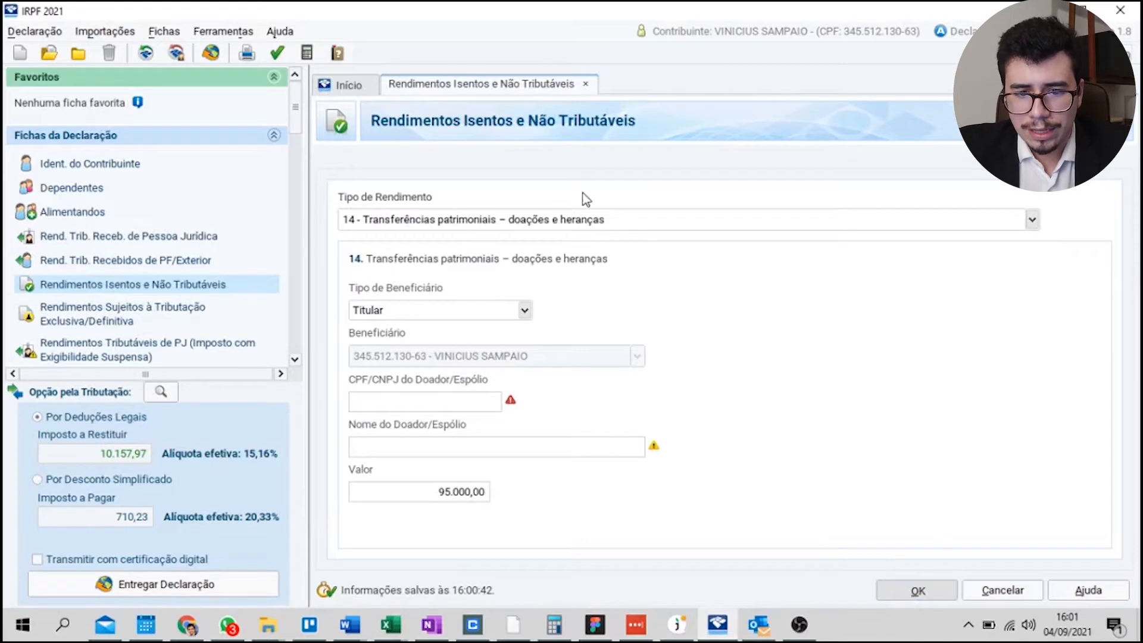
{"action": "left_click", "coordinate": [490, 259]}
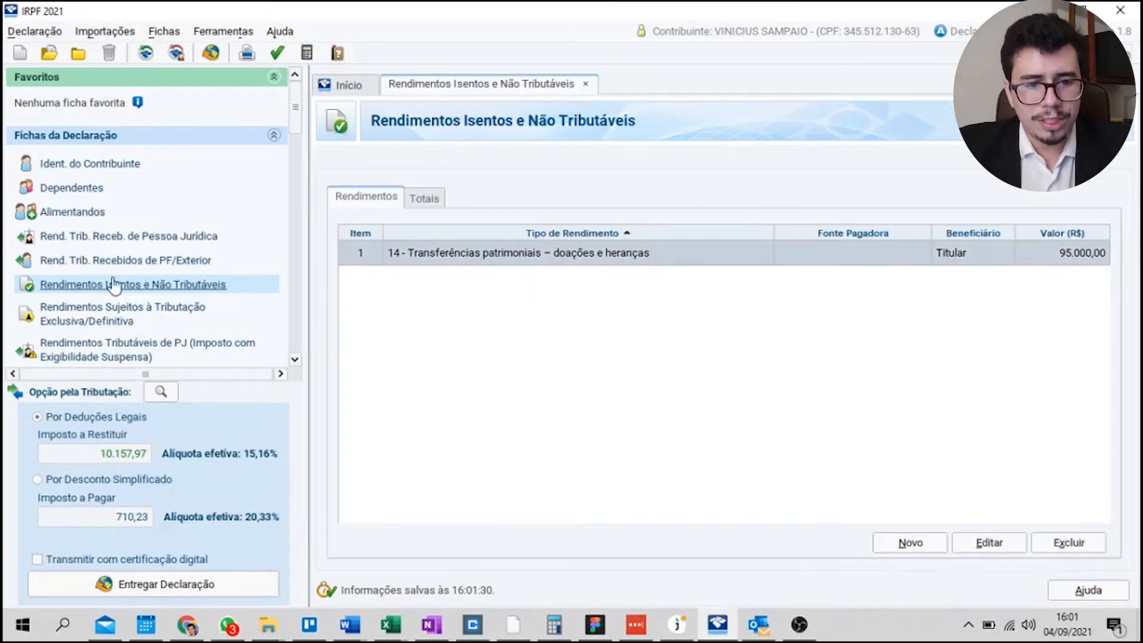
Open the Bens e Direitos form and start a new asset entry.
{"action": "scroll", "coordinate": [233, 262], "scroll_direction": "down", "scroll_amount": 3}
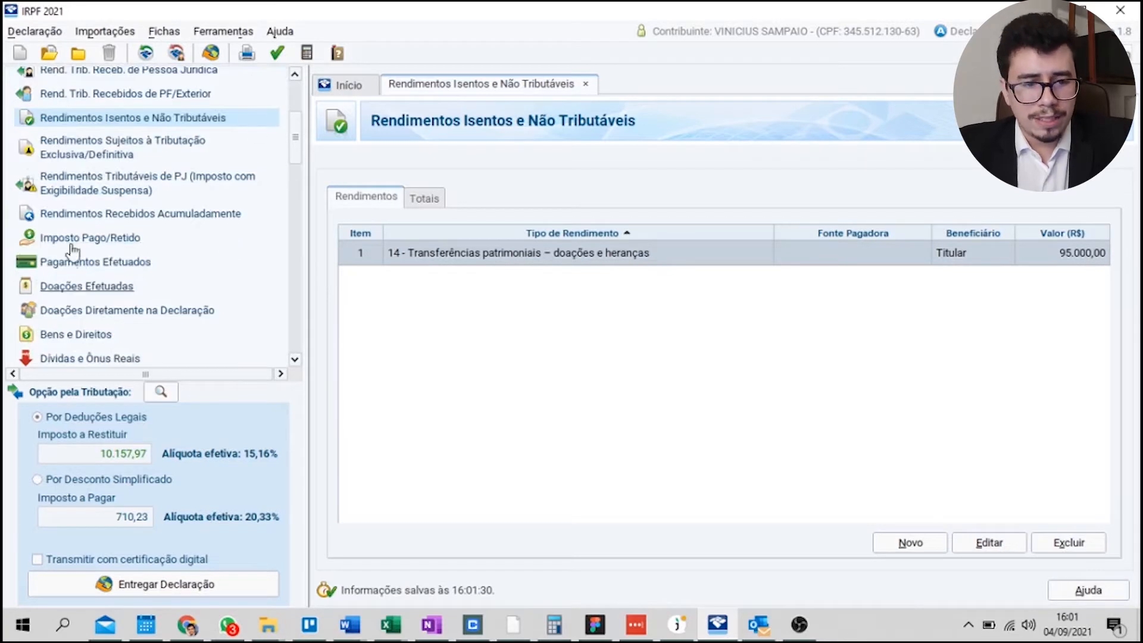
{"action": "scroll", "coordinate": [159, 216], "scroll_direction": "down", "scroll_amount": 1}
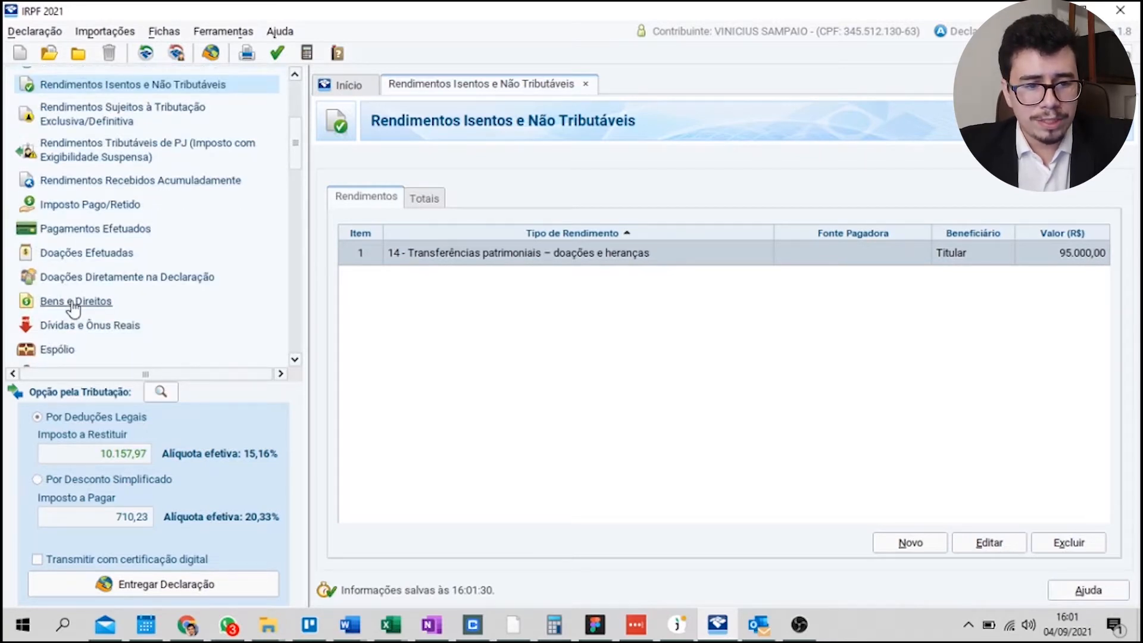
{"action": "left_click", "coordinate": [922, 555]}
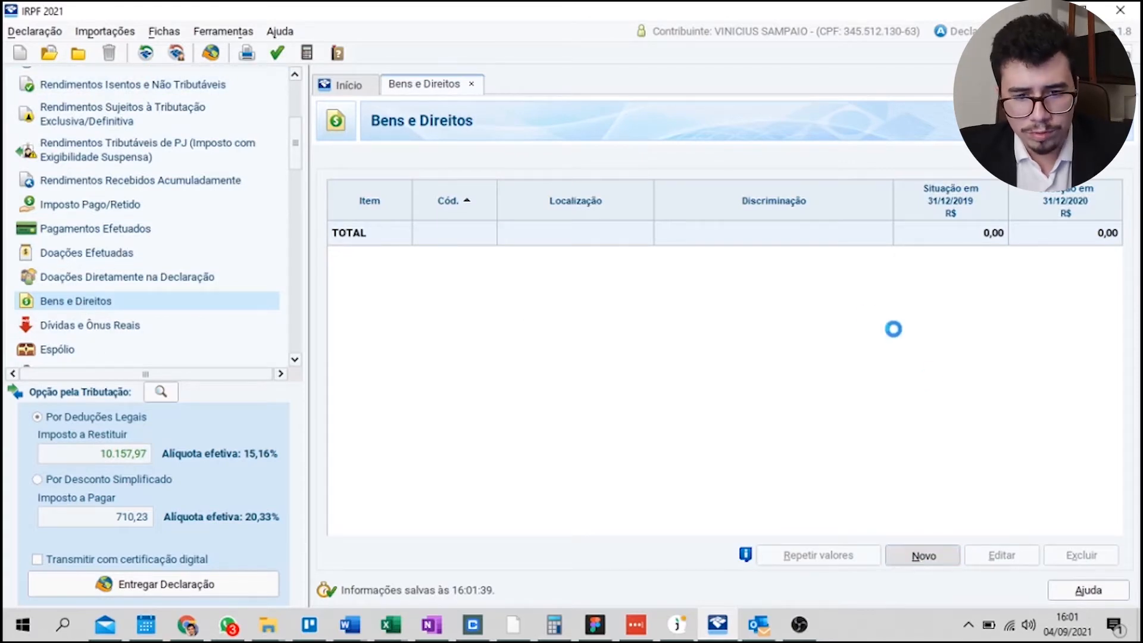
Switch to Excel to check the property and car transfer values, and return to IRPF 2021.
{"action": "key", "text": "alt+Tab"}
{"action": "left_click", "coordinate": [361, 315]}
{"action": "left_click", "coordinate": [373, 299]}
{"action": "key", "text": "alt+Tab"}
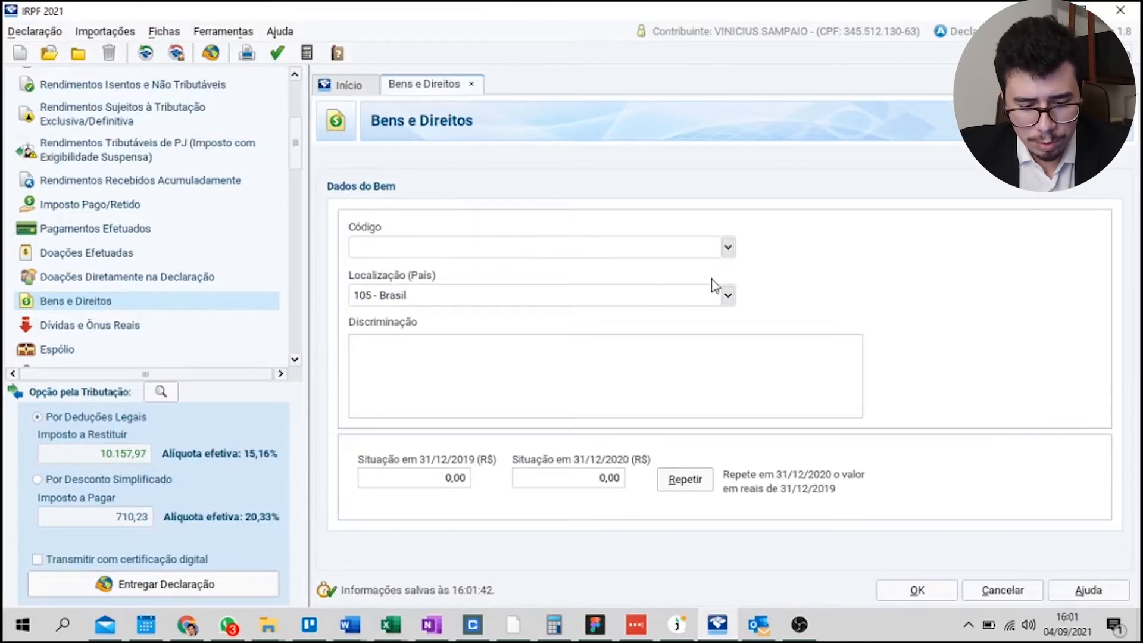
Set the new asset's code to 21 - Veículo automotor terrestre: caminhão, automóvel, moto etc.
{"action": "type", "text": "carr"}
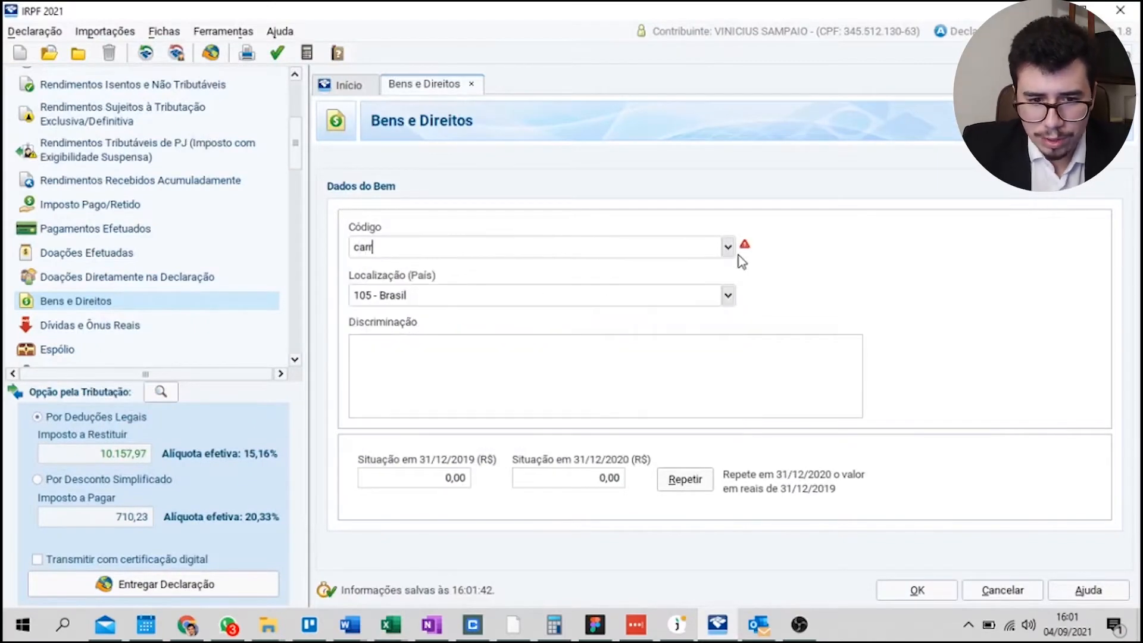
{"action": "key", "text": "BackSpace"}
{"action": "key", "text": "BackSpace"}
{"action": "key", "text": "BackSpace"}
{"action": "key", "text": "BackSpace"}
{"action": "type", "text": "ai"}
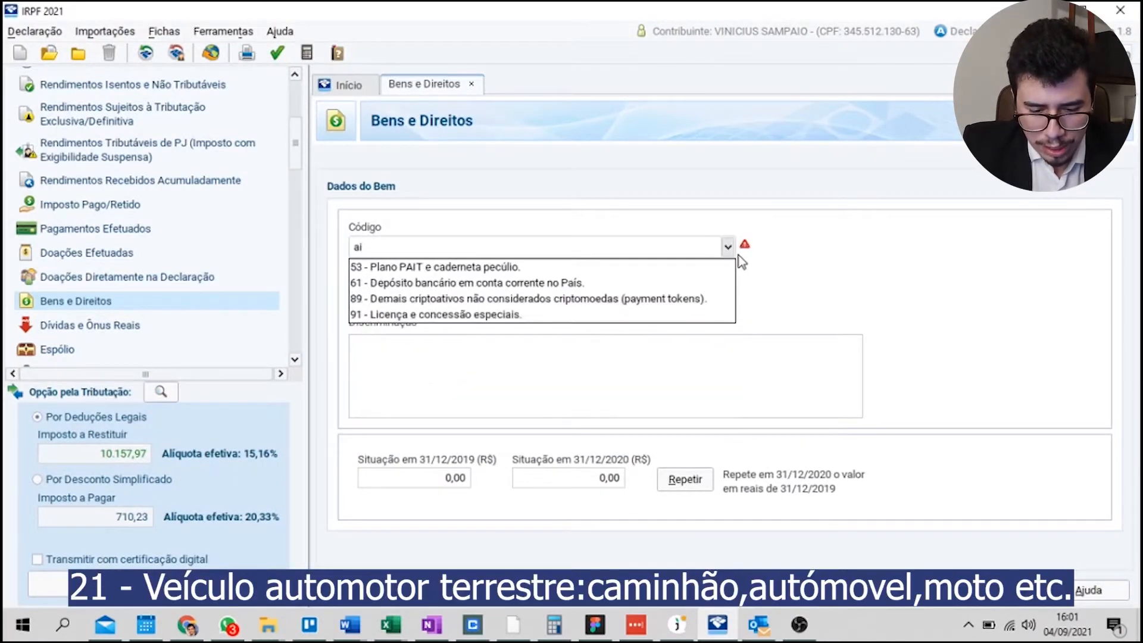
{"action": "key", "text": "BackSpace"}
{"action": "type", "text": "ut"}
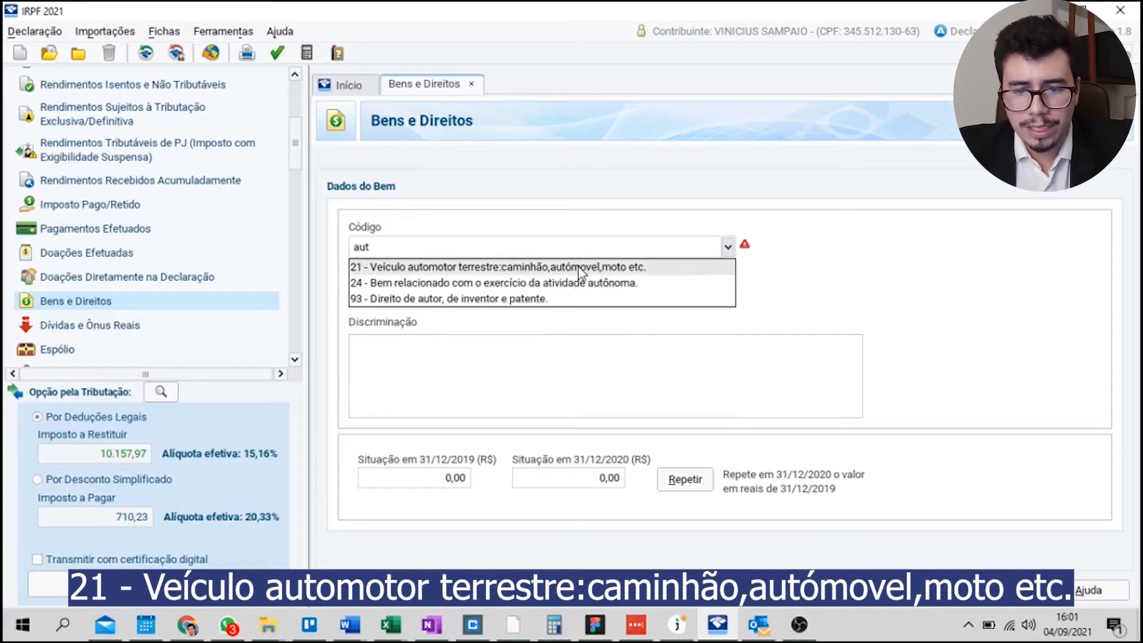
{"action": "left_click", "coordinate": [547, 268]}
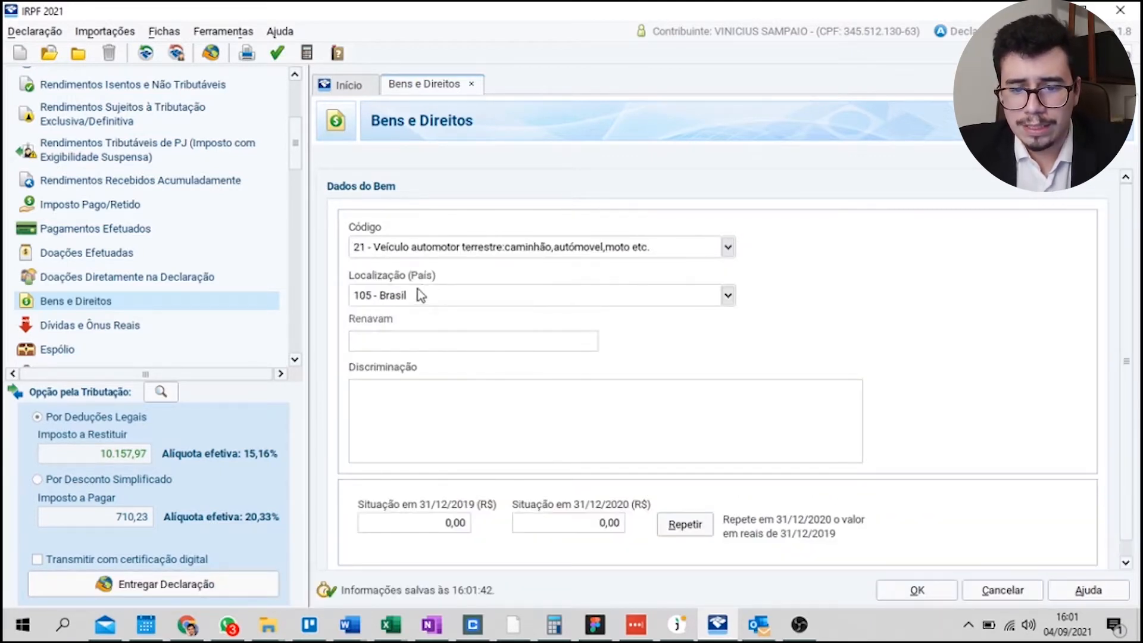
{"action": "double_click", "coordinate": [732, 295]}
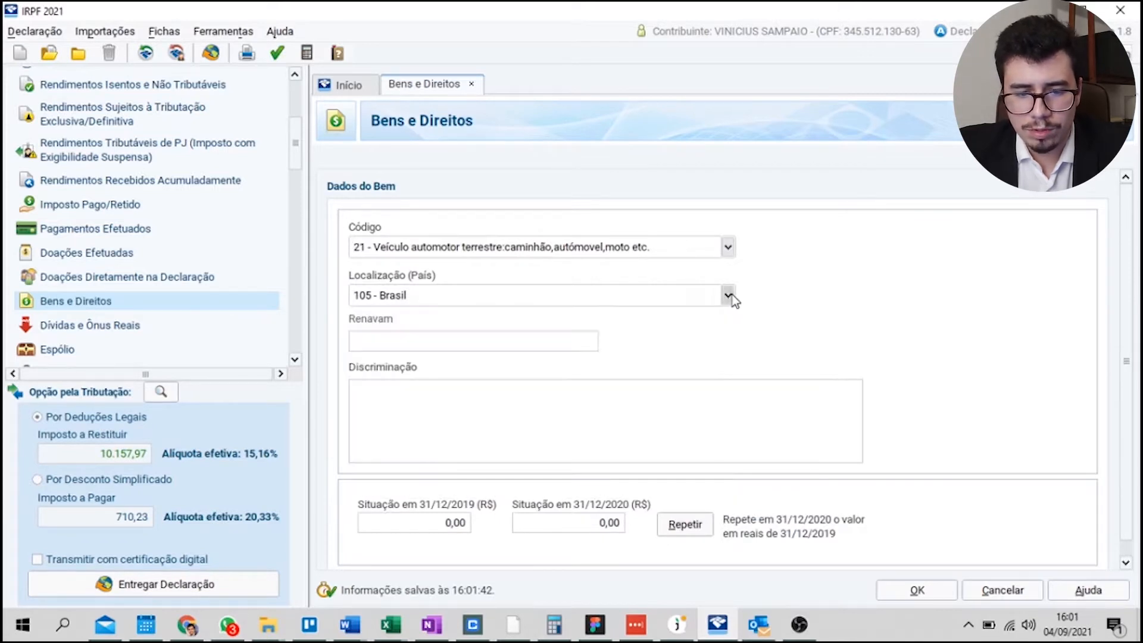
{"action": "left_click", "coordinate": [424, 344]}
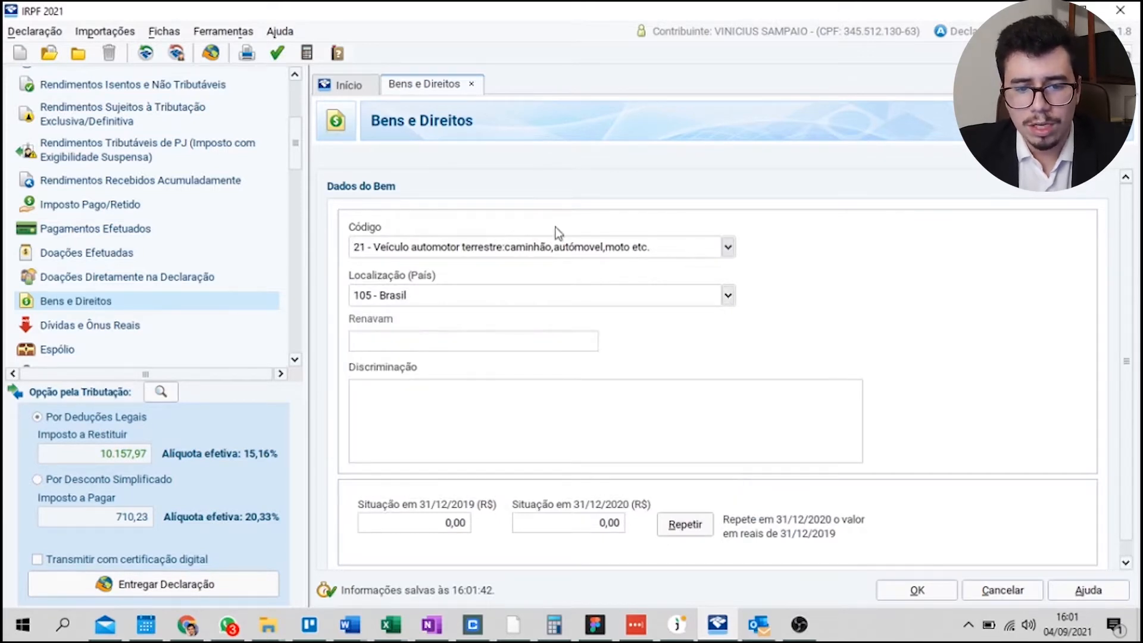
Begin the vehicle's Discriminação with the text CARRO VOLKSWAGEN FOX 1.6 2006.
{"action": "left_click", "coordinate": [390, 409]}
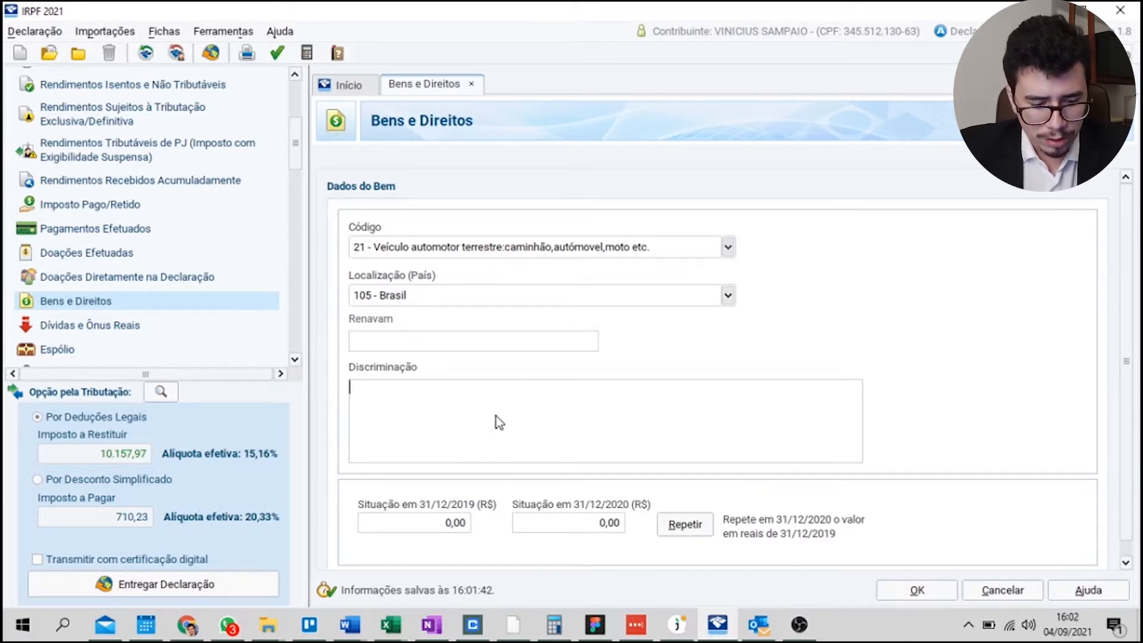
{"action": "type", "text": "CA"}
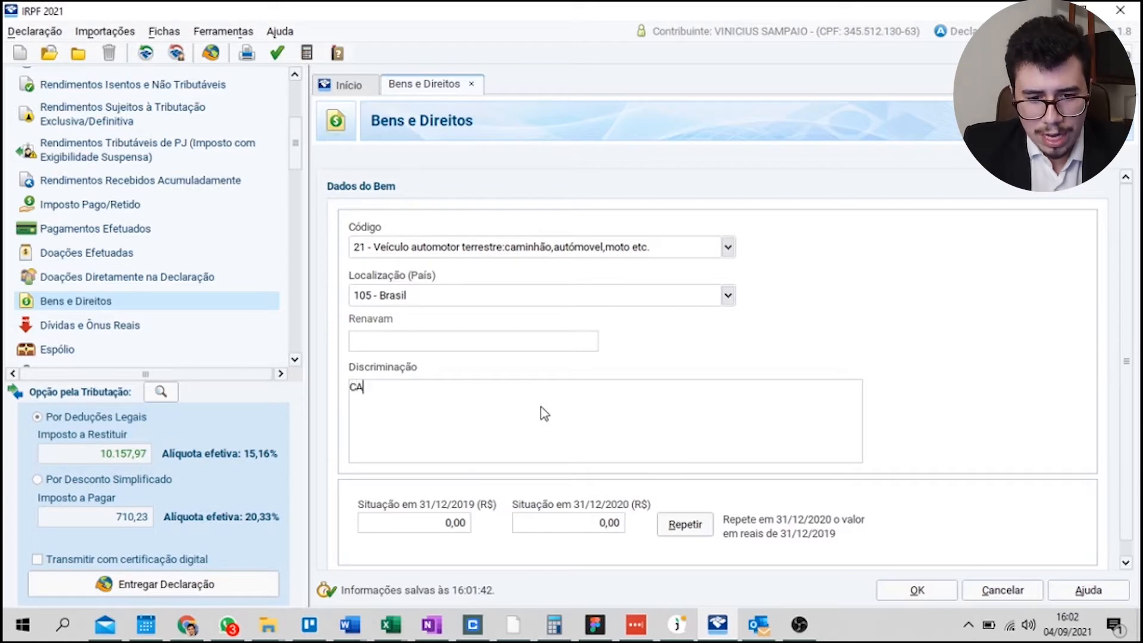
{"action": "type", "text": "RRO VOL"}
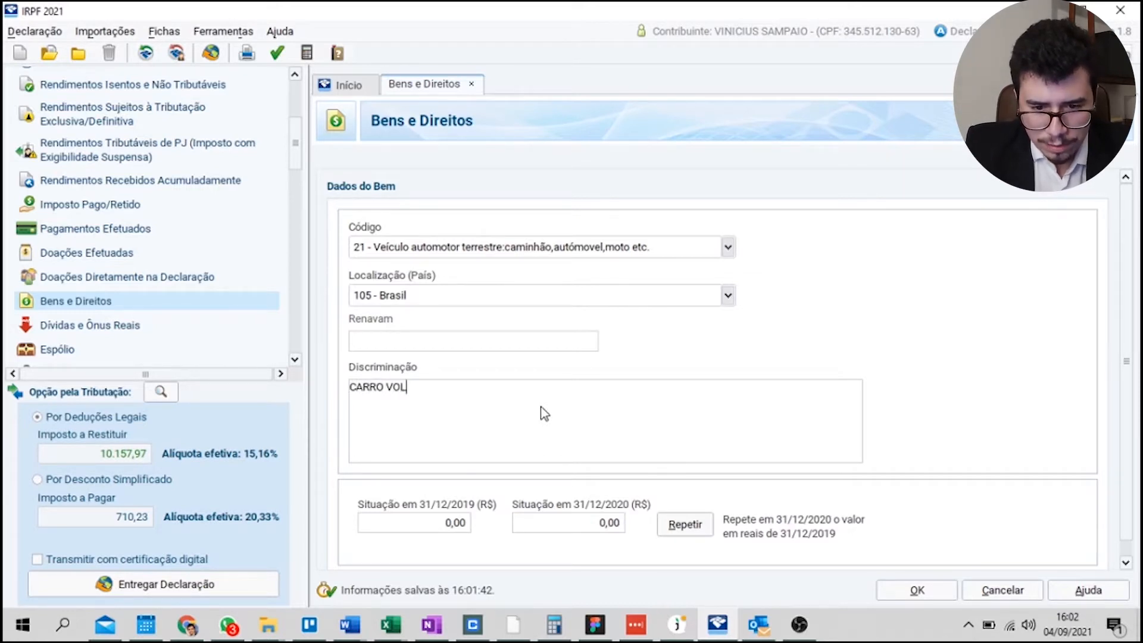
{"action": "type", "text": "KSWAG"}
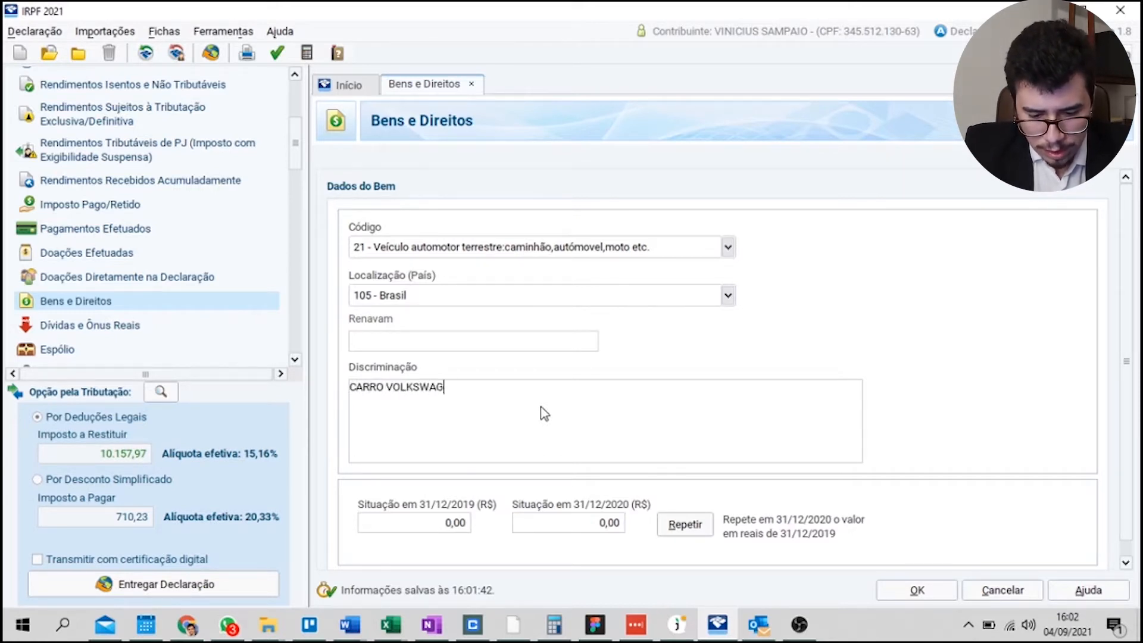
{"action": "type", "text": "EN F"}
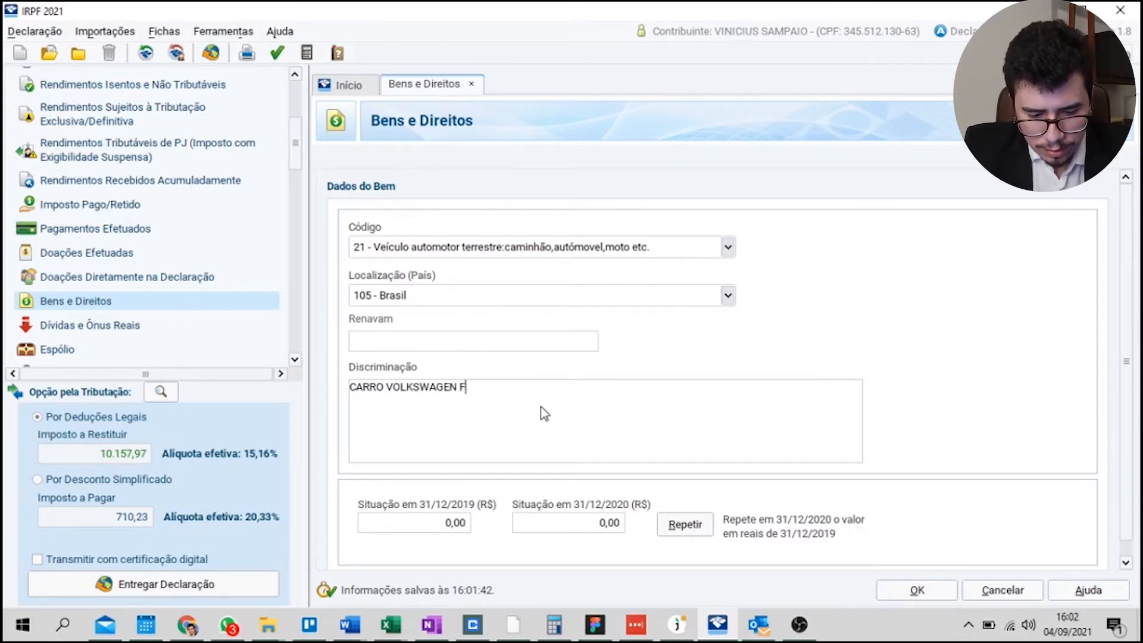
{"action": "type", "text": "OX 1.6 2006"}
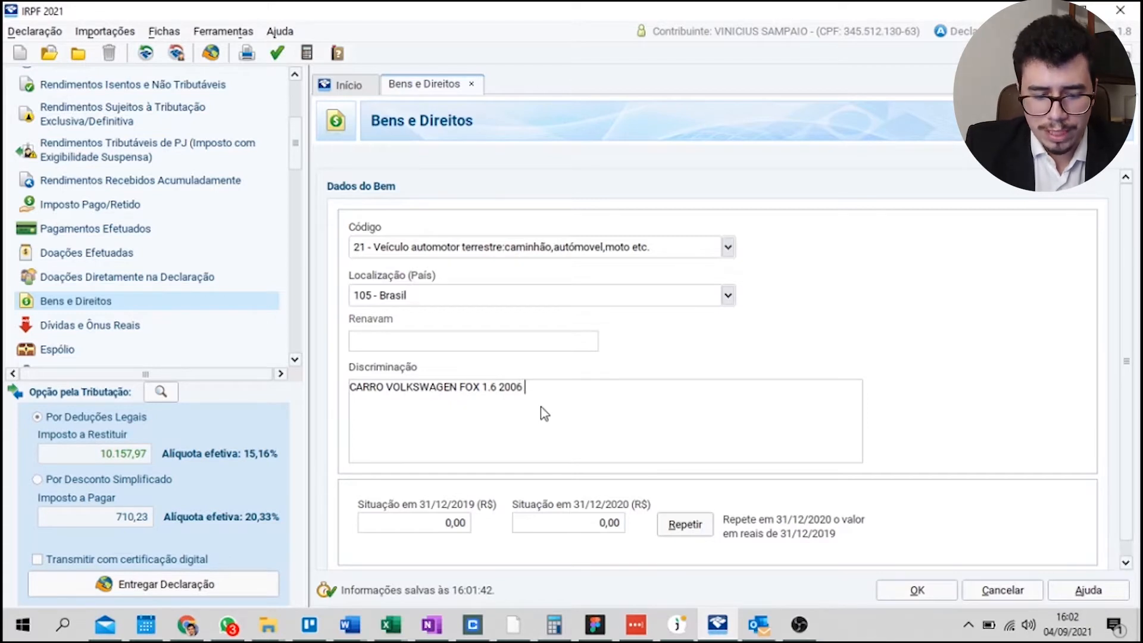
Continue the vehicle's description with HERDADO DE, the deceased's placeholder name and CPF in parentheses, and EM.
{"action": "type", "text": "ADQUIRIDO"}
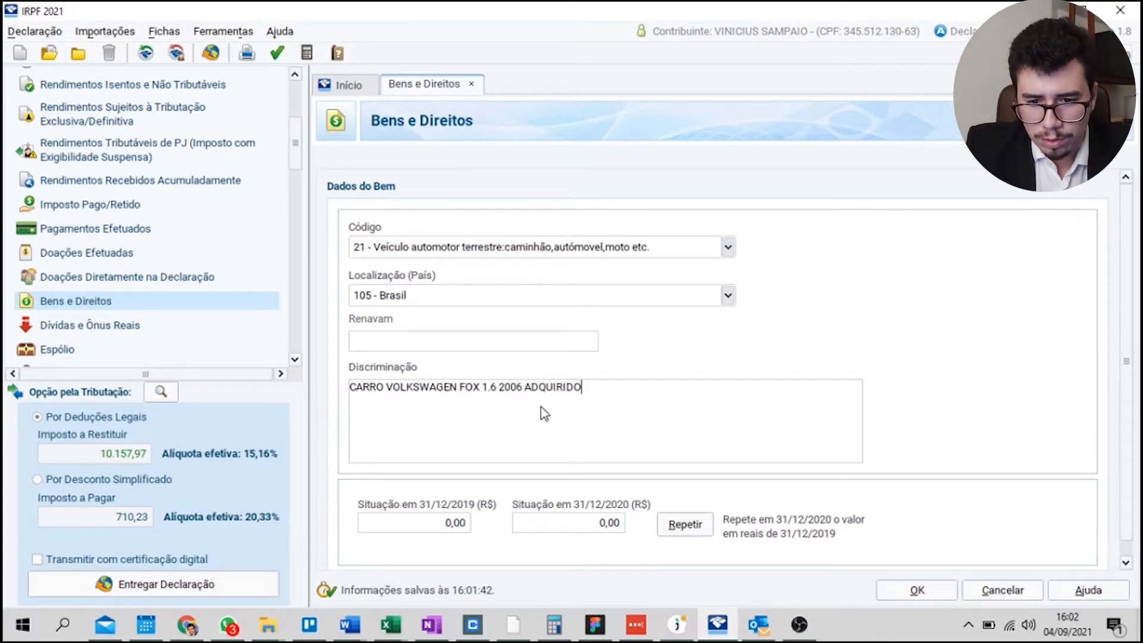
{"action": "key", "text": "BackSpace"}
{"action": "key", "text": "BackSpace"}
{"action": "key", "text": "BackSpace"}
{"action": "key", "text": "BackSpace"}
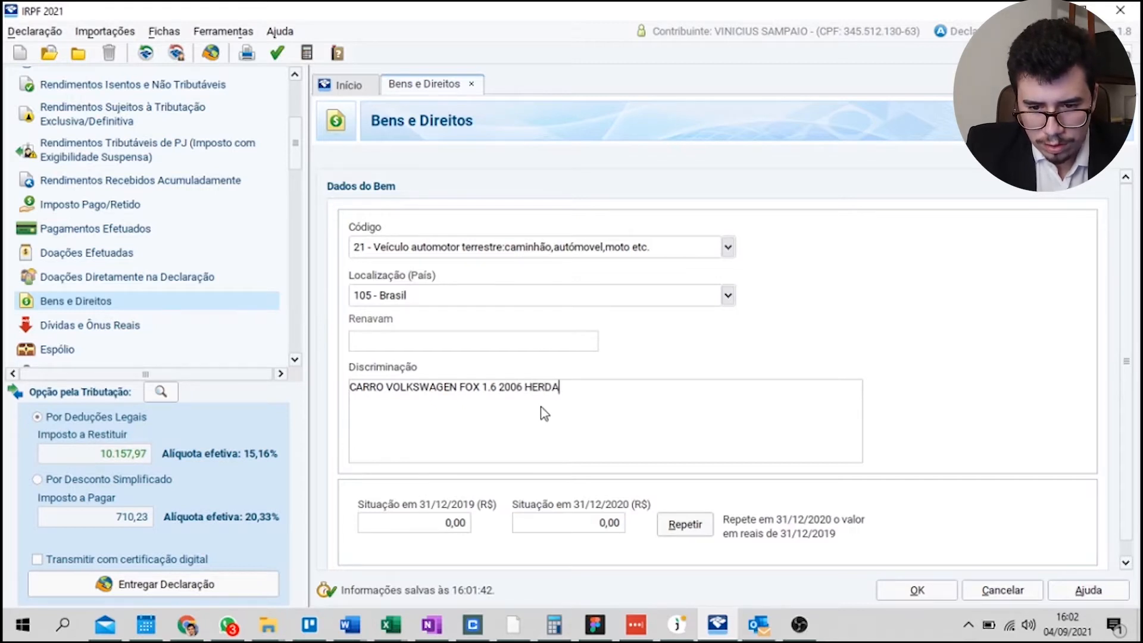
{"action": "type", "text": "HERDADO DE "}
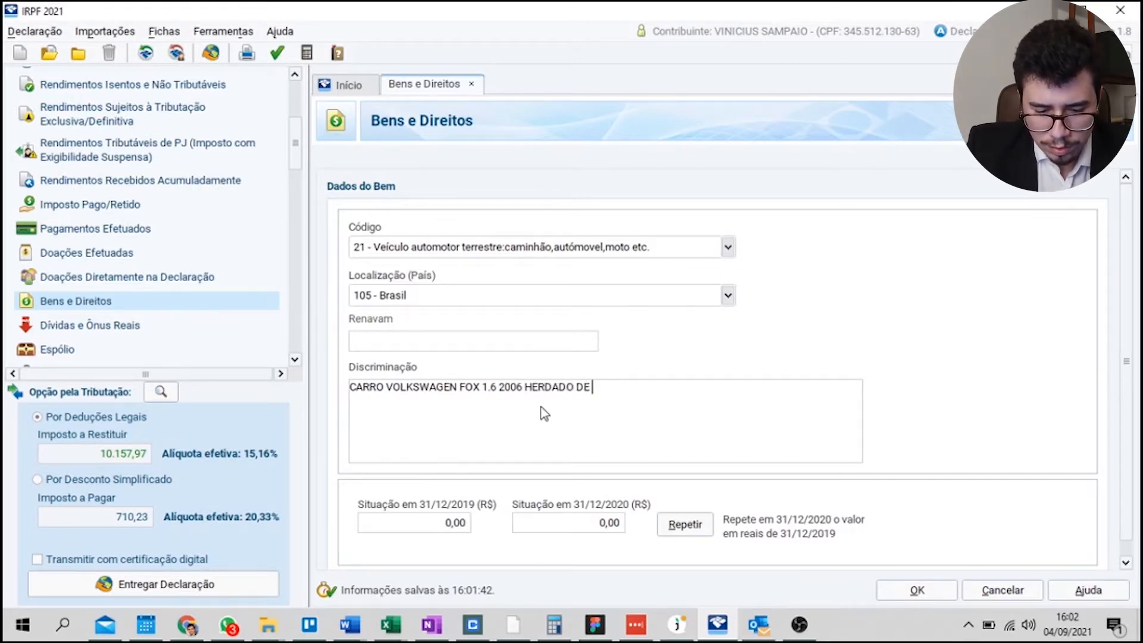
{"action": "type", "text": "FULANO DE TAL *C"}
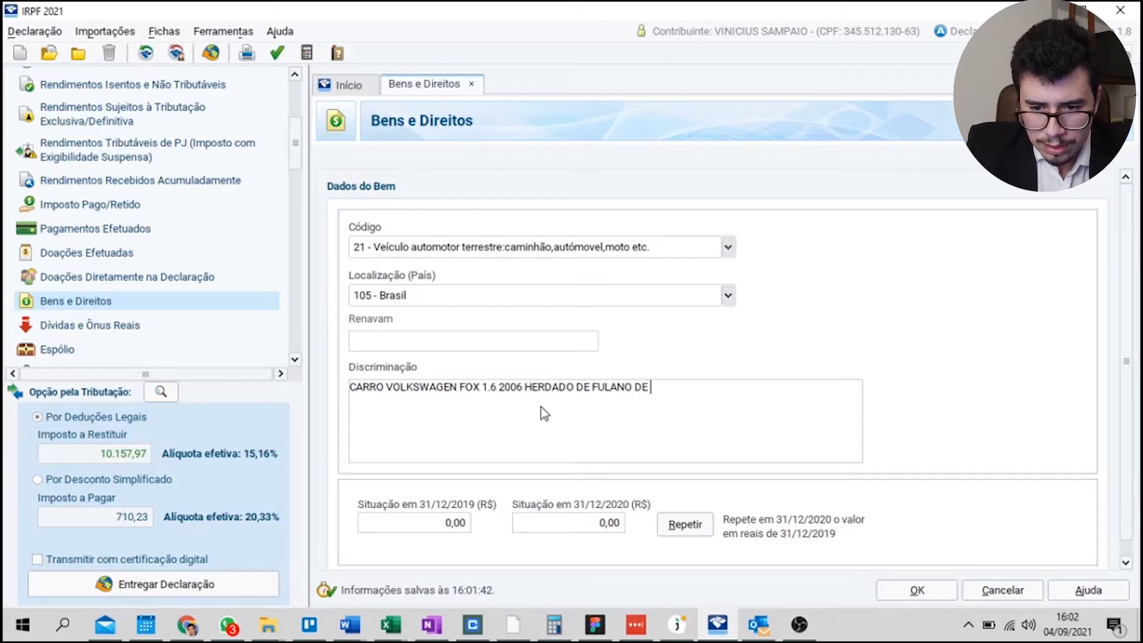
{"action": "key", "text": "BackSpace"}
{"action": "key", "text": "BackSpace"}
{"action": "type", "text": "(CPF xxx"}
{"action": "key", "text": "BackSpace"}
{"action": "key", "text": "BackSpace"}
{"action": "key", "text": "BackSpace"}
{"action": "type", "text": "XXX) EM"}
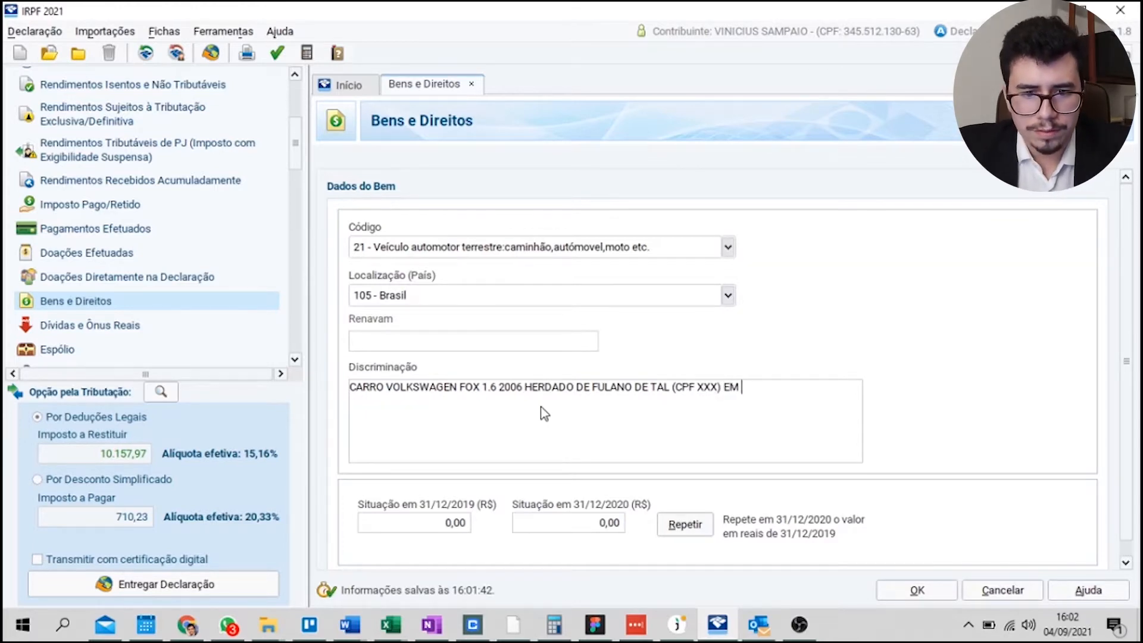
Look up the partition date in Excel and complete the vehicle's description in IRPF 2021 with 21/05/2020.
{"action": "key", "text": "alt+Tab"}
{"action": "left_click", "coordinate": [459, 244]}
{"action": "key", "text": "alt+Tab"}
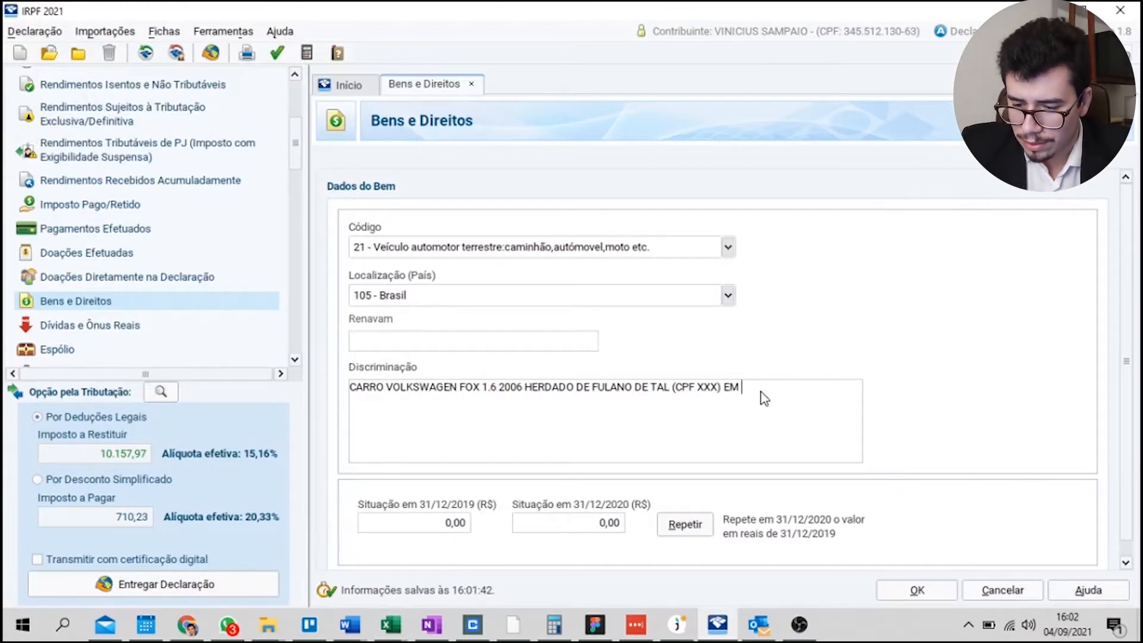
{"action": "type", "text": "21/05/2020."}
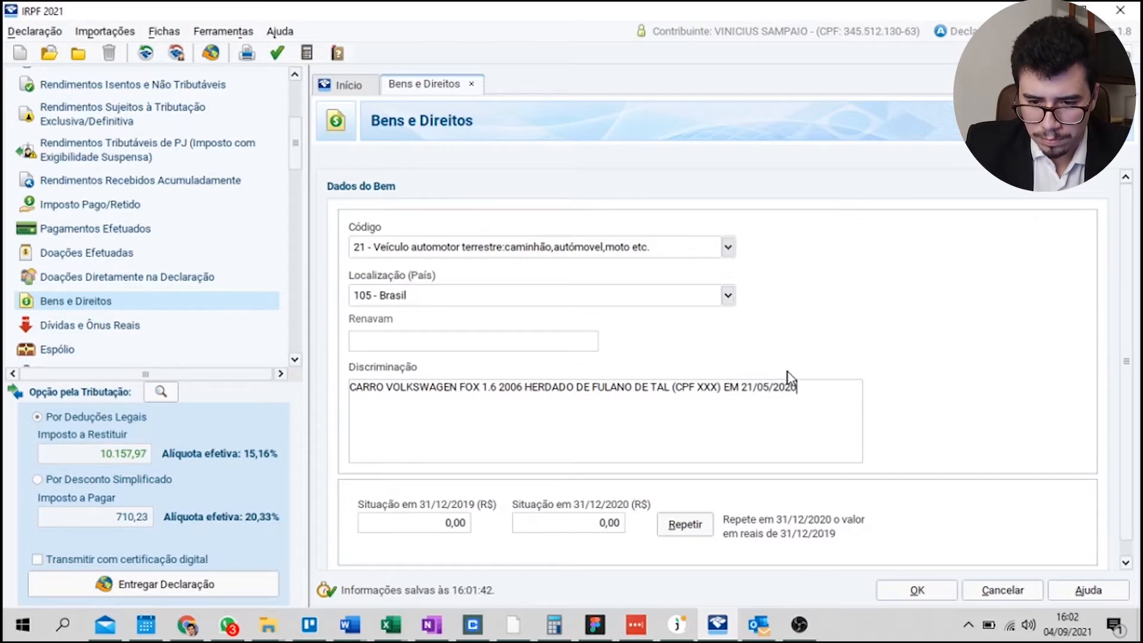
Check the car's transfer value in Excel, set its Situação em 31/12/2020 to 30.000,00 in IRPF 2021 and confirm the asset.
{"action": "left_click", "coordinate": [457, 526]}
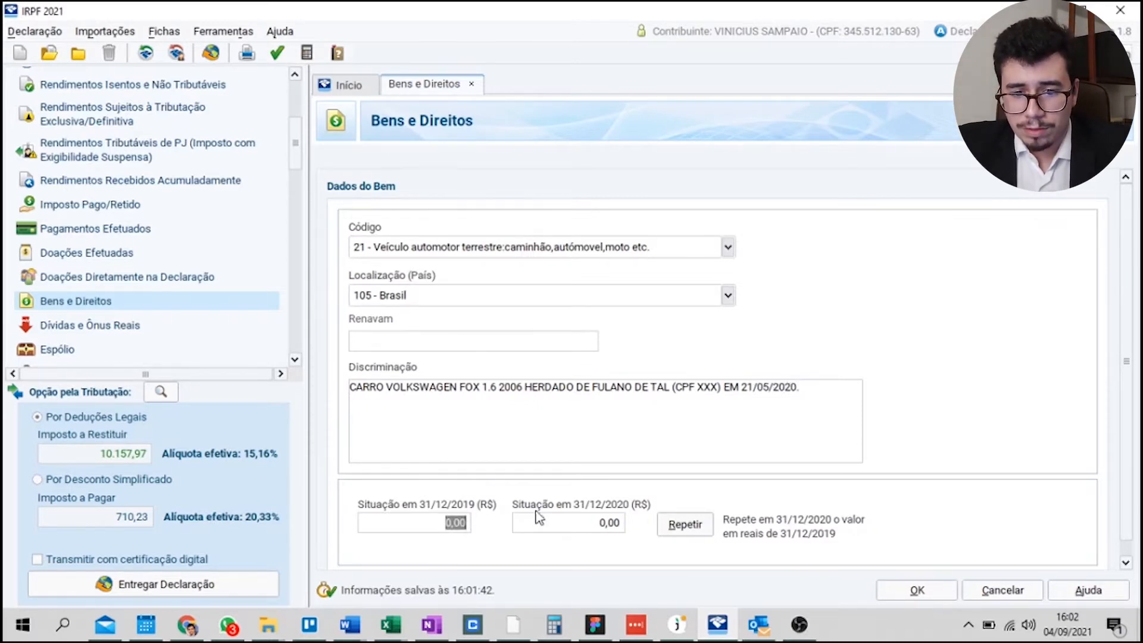
{"action": "key", "text": "alt+Tab"}
{"action": "left_click", "coordinate": [454, 293]}
{"action": "left_click", "coordinate": [464, 248]}
{"action": "key", "text": "alt+Tab"}
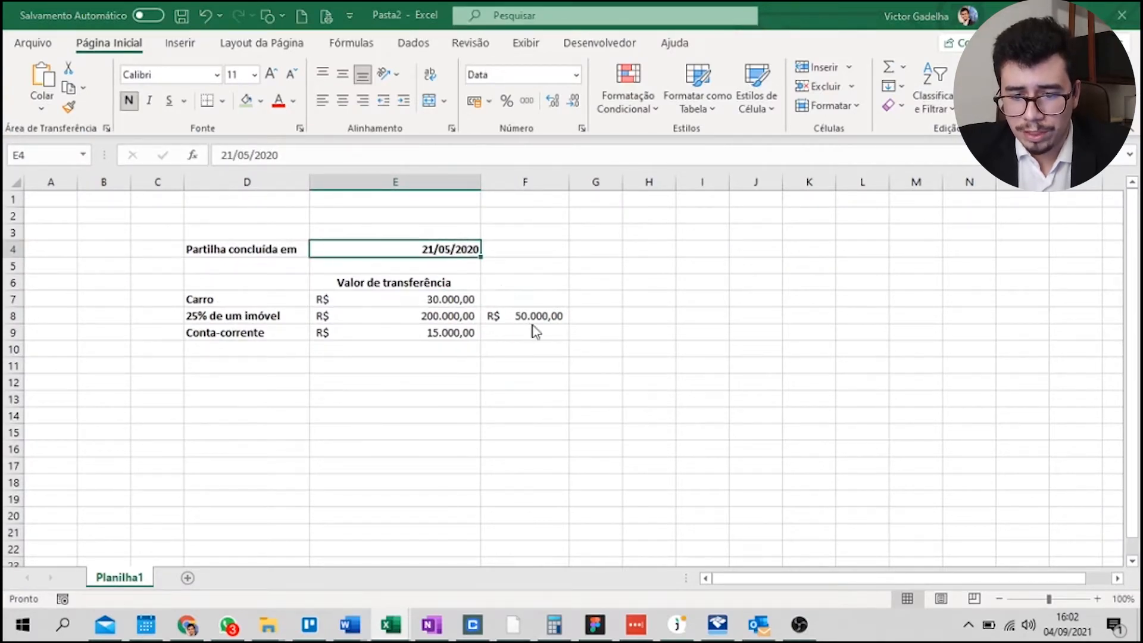
{"action": "left_click", "coordinate": [613, 527]}
{"action": "key", "text": "alt+Tab"}
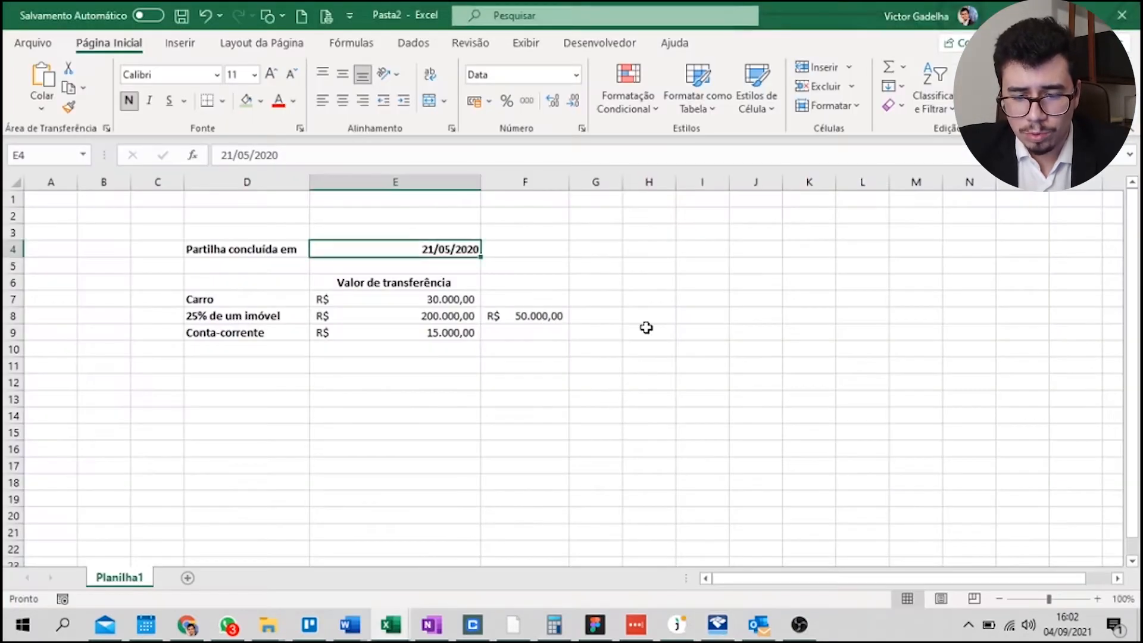
{"action": "key", "text": "alt+Tab"}
{"action": "key", "text": "alt+Tab"}
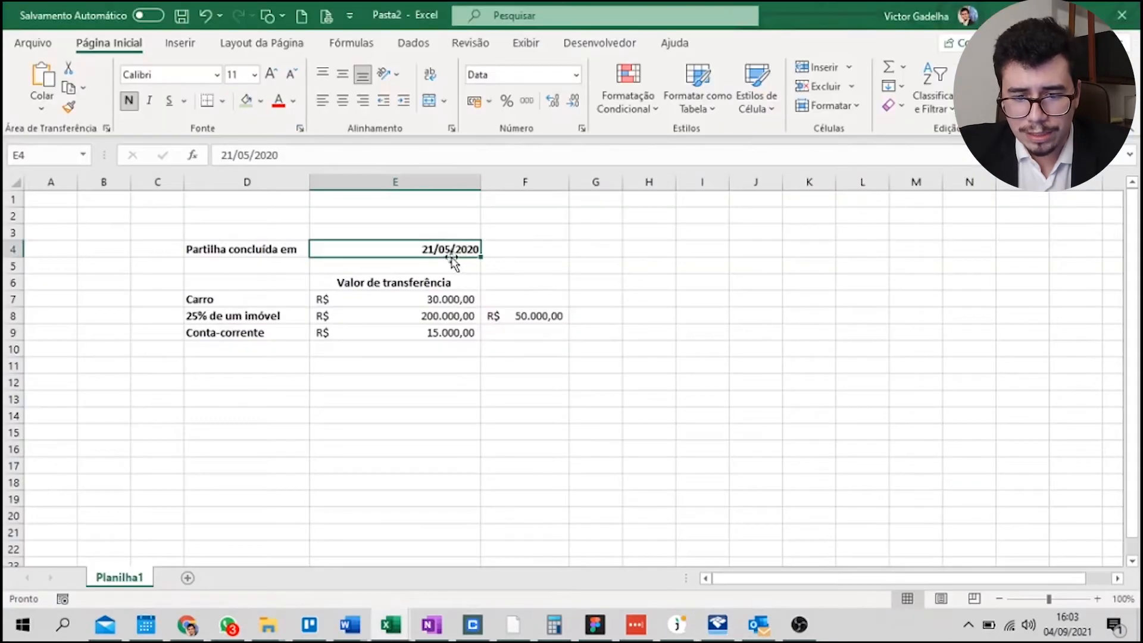
{"action": "key", "text": "alt+Tab"}
{"action": "type", "text": "30.000"}
{"action": "key", "text": "Tab"}
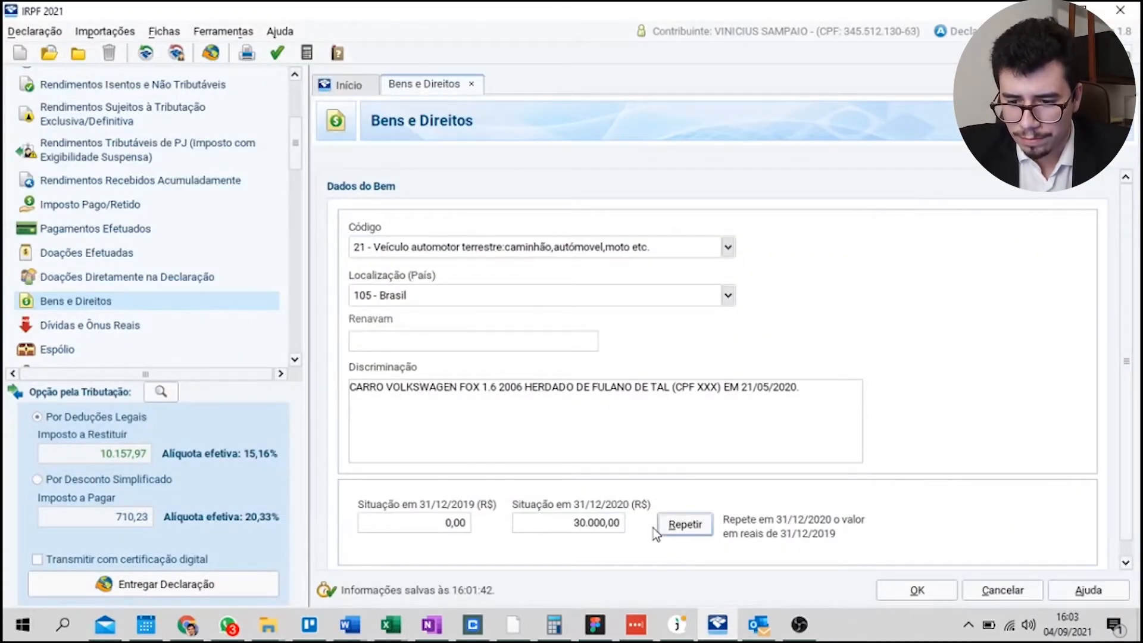
{"action": "left_click", "coordinate": [928, 591]}
Start a new asset entry, check the property's row in Excel, and set the asset code to 11 - Apartamento in IRPF 2021.
{"action": "left_click", "coordinate": [932, 562]}
{"action": "key", "text": "alt+Tab"}
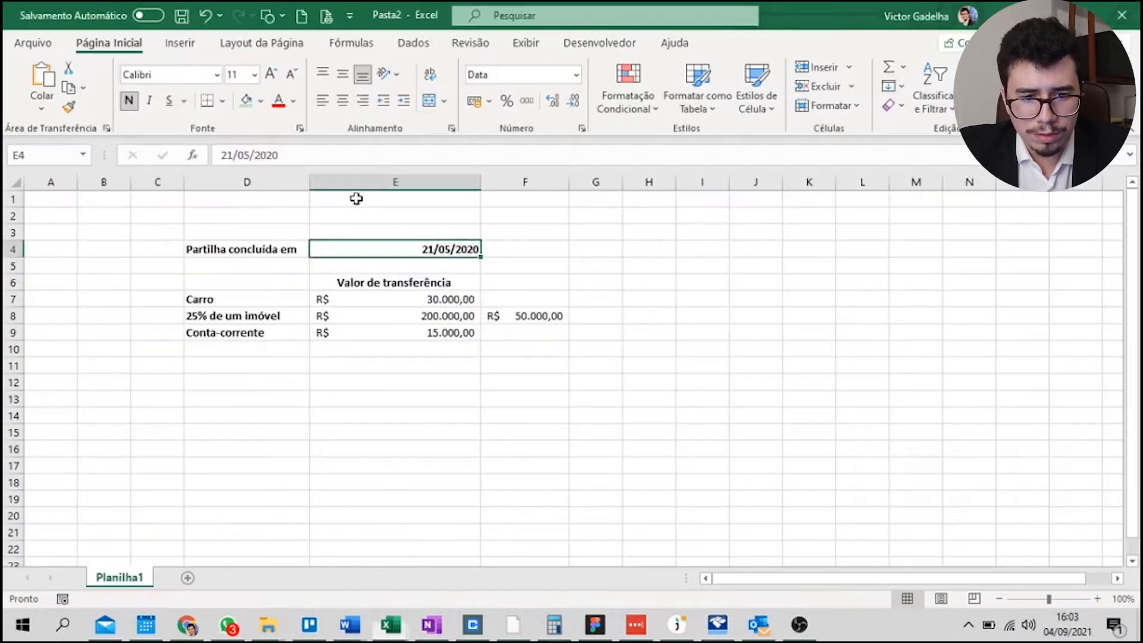
{"action": "left_click", "coordinate": [407, 318]}
{"action": "key", "text": "alt+Tab"}
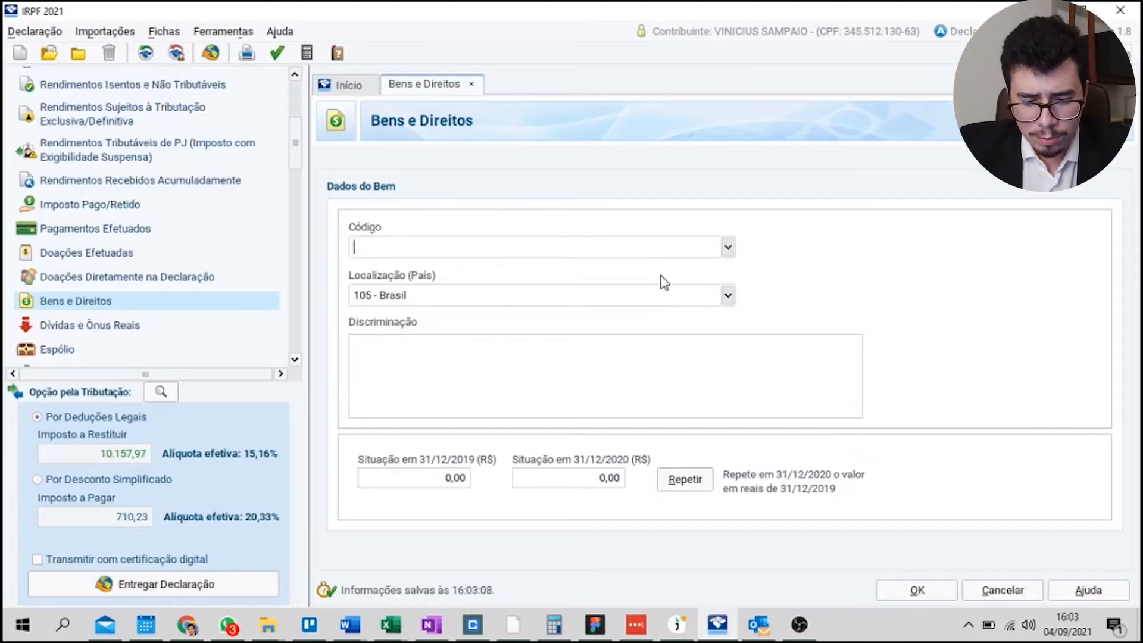
{"action": "type", "text": "apa"}
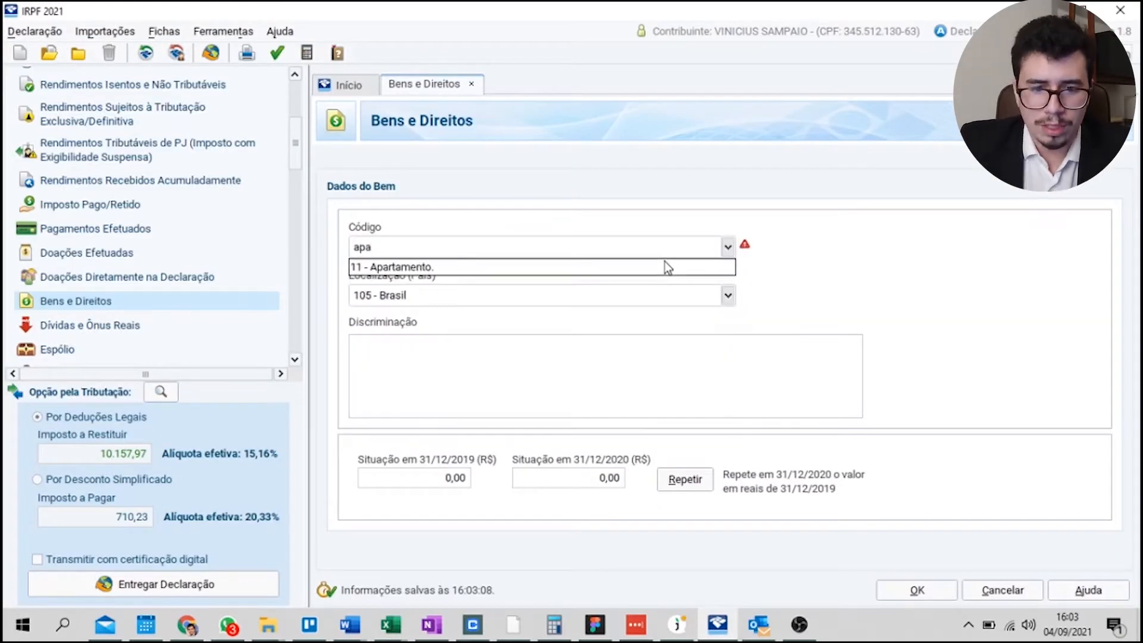
{"action": "left_click", "coordinate": [664, 267]}
{"action": "left_click", "coordinate": [423, 344]}
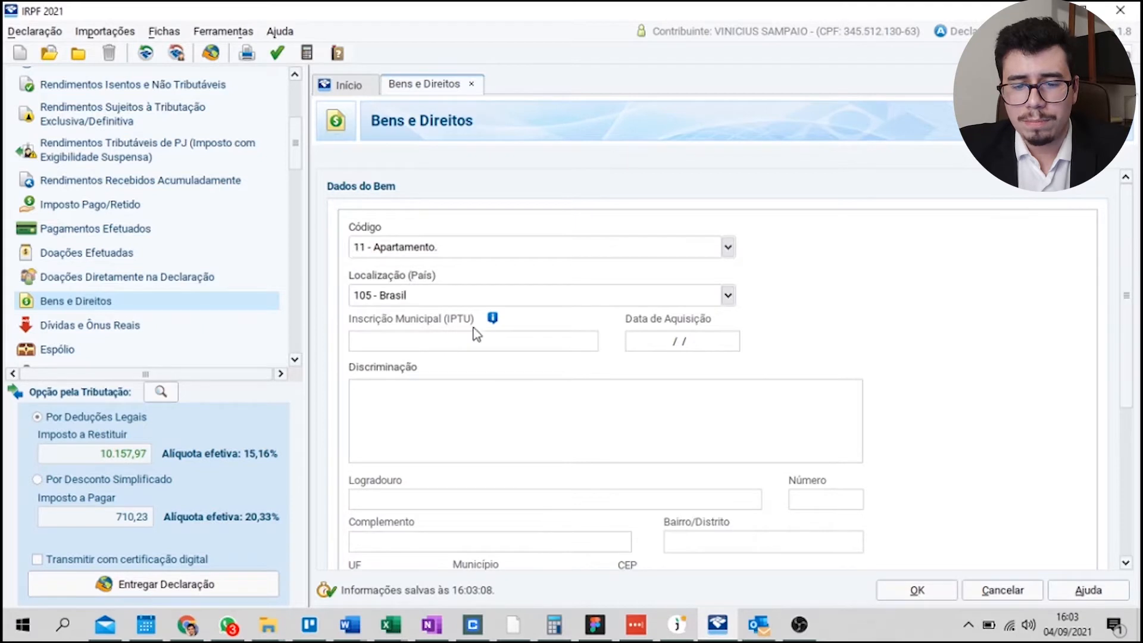
Read the information note for the Inscrição Municipal (IPTU) field and close it.
{"action": "left_click", "coordinate": [493, 318]}
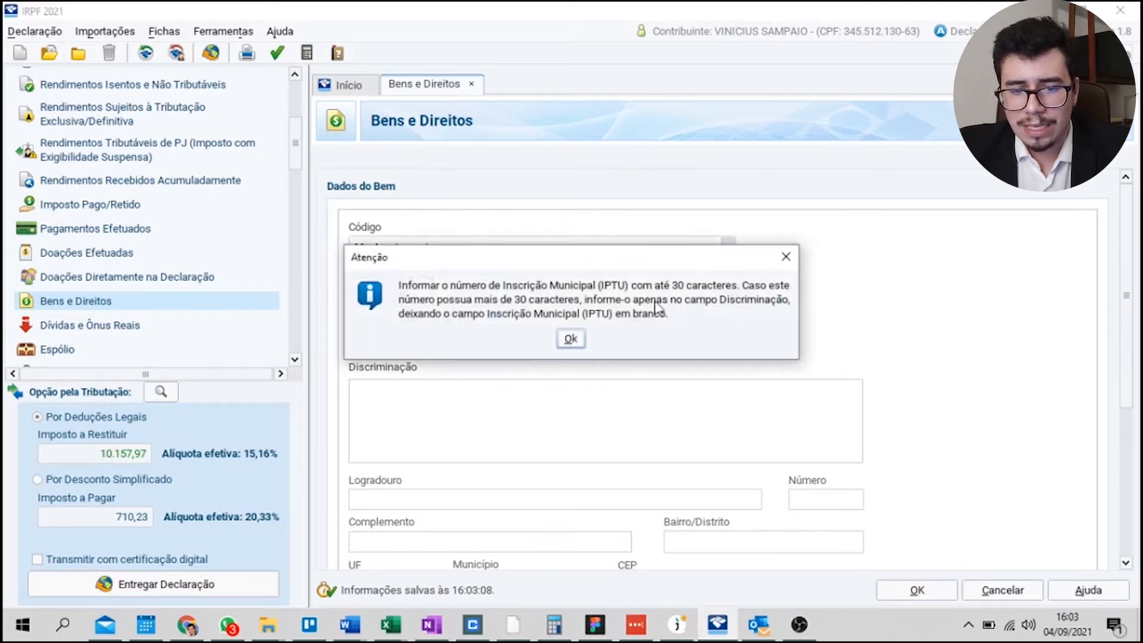
{"action": "left_click", "coordinate": [573, 339]}
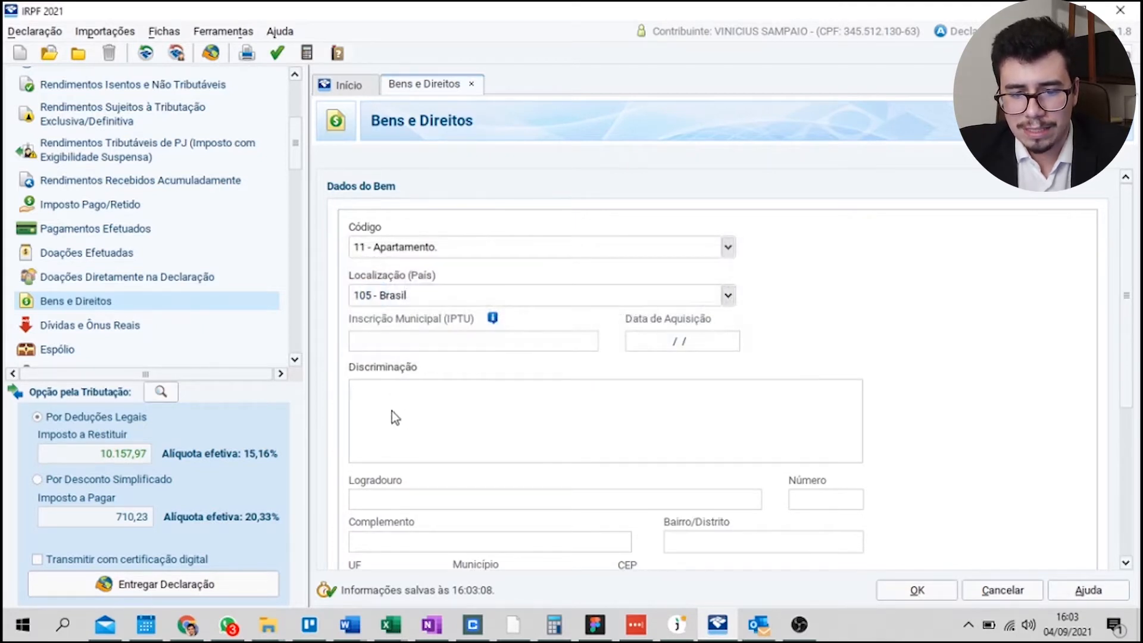
{"action": "left_click", "coordinate": [490, 341]}
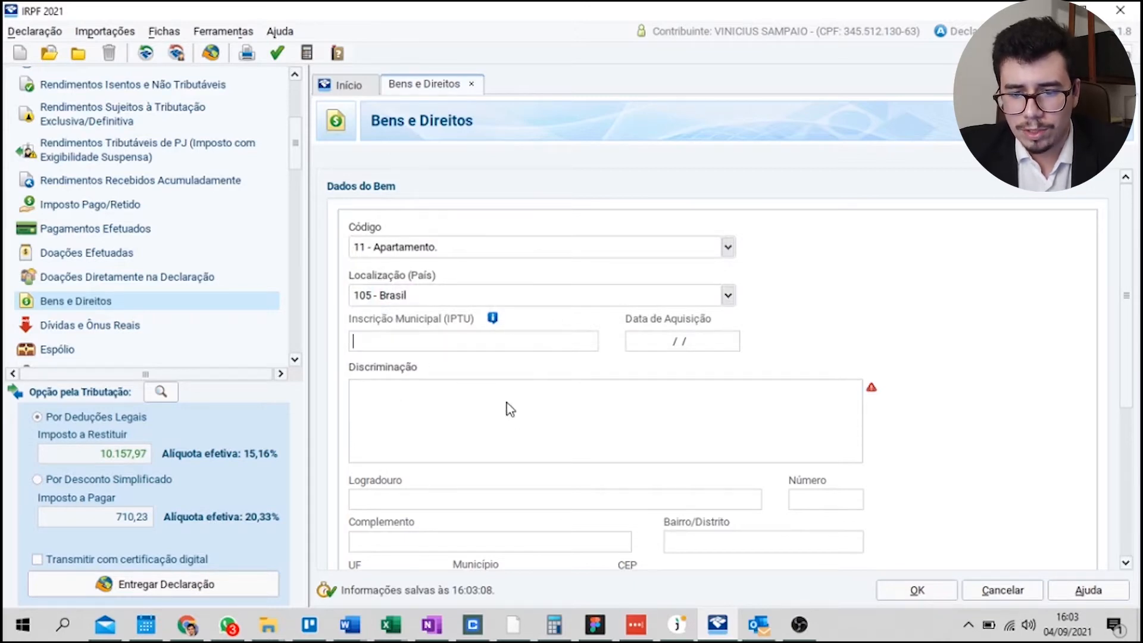
Look up the partition date in Excel and set the apartment's Data de Aquisição to 21/05/2020 in IRPF 2021.
{"action": "key", "text": "alt+Tab"}
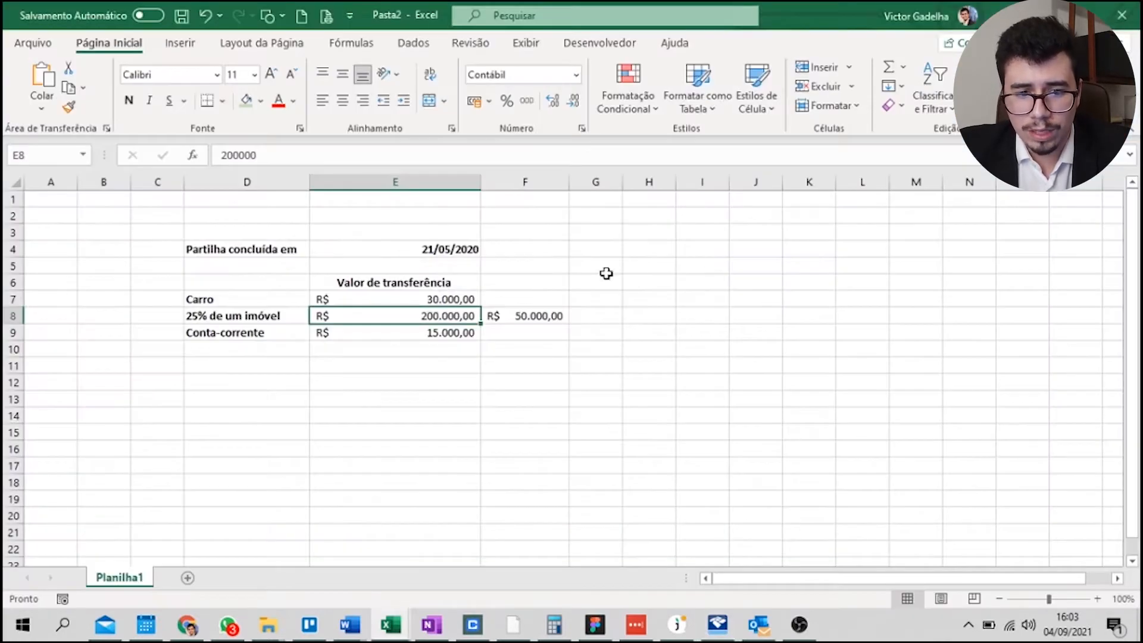
{"action": "left_click", "coordinate": [423, 248]}
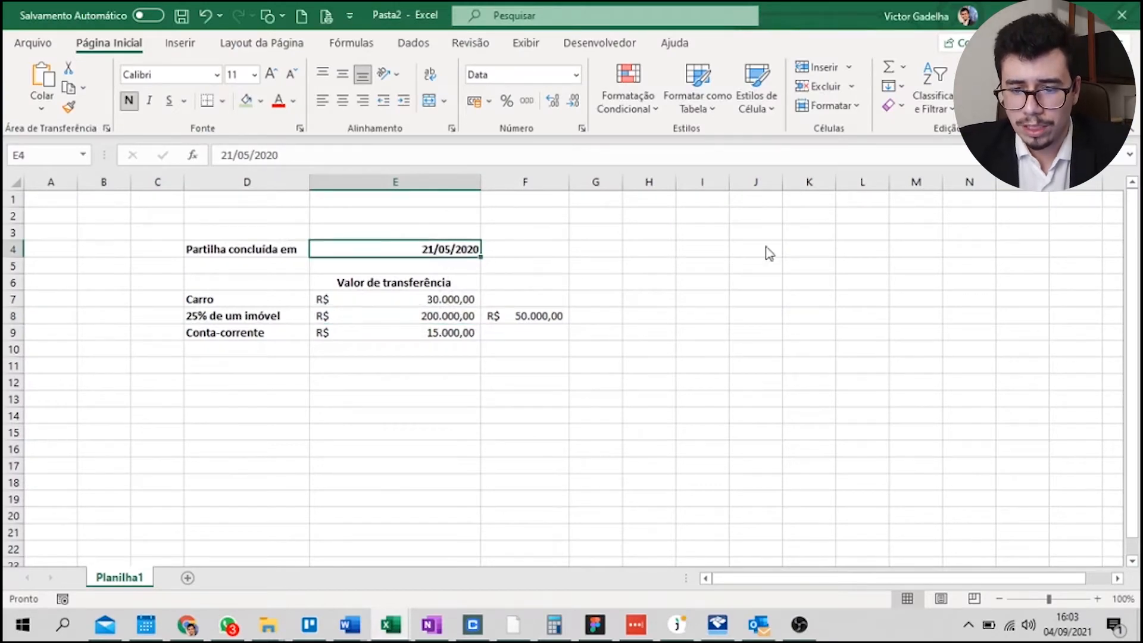
{"action": "key", "text": "alt+Tab"}
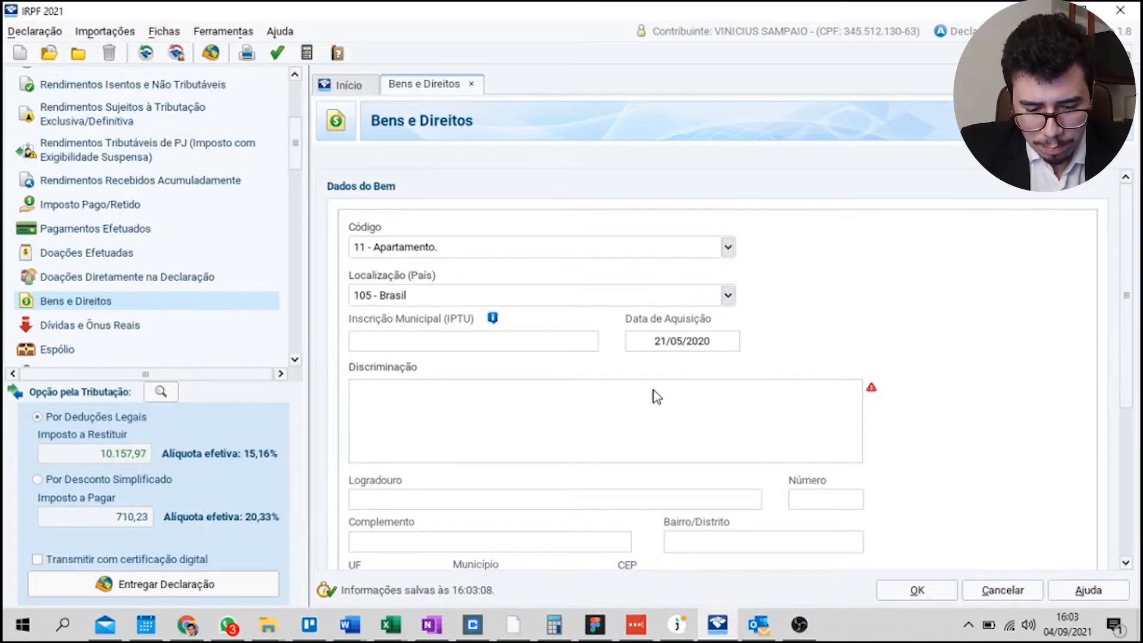
Enter the apartment's Discriminação as "APARTAMENTO HERDADO DE FULANO DE TAL (CPF XXX).".
{"action": "type", "text": "ARTAMENTP"}
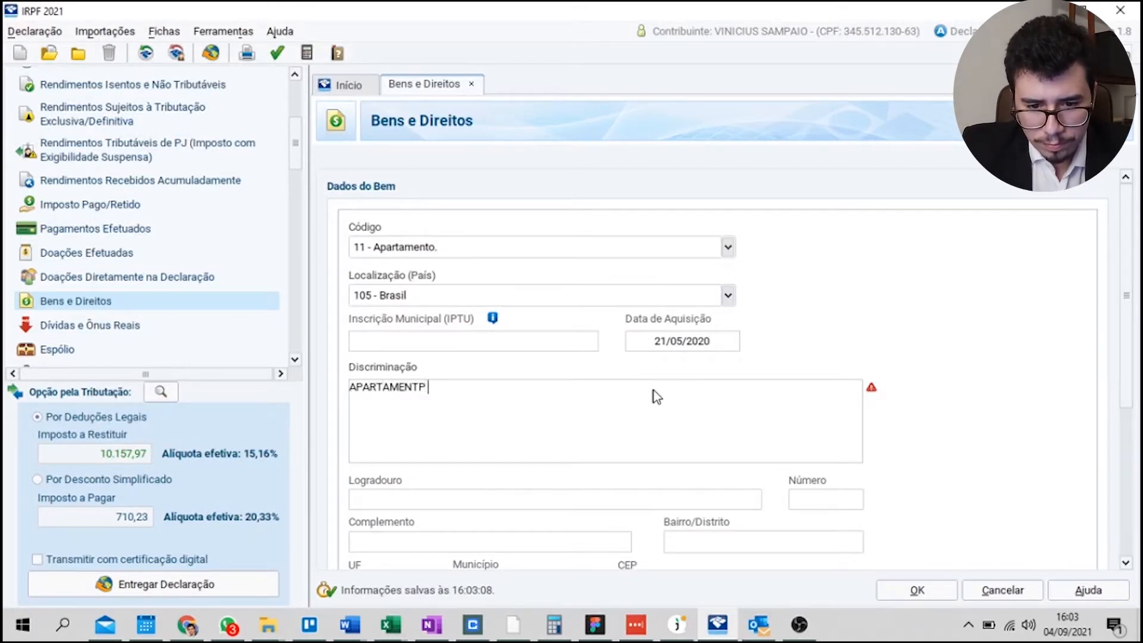
{"action": "type", "text": "HERDAD"}
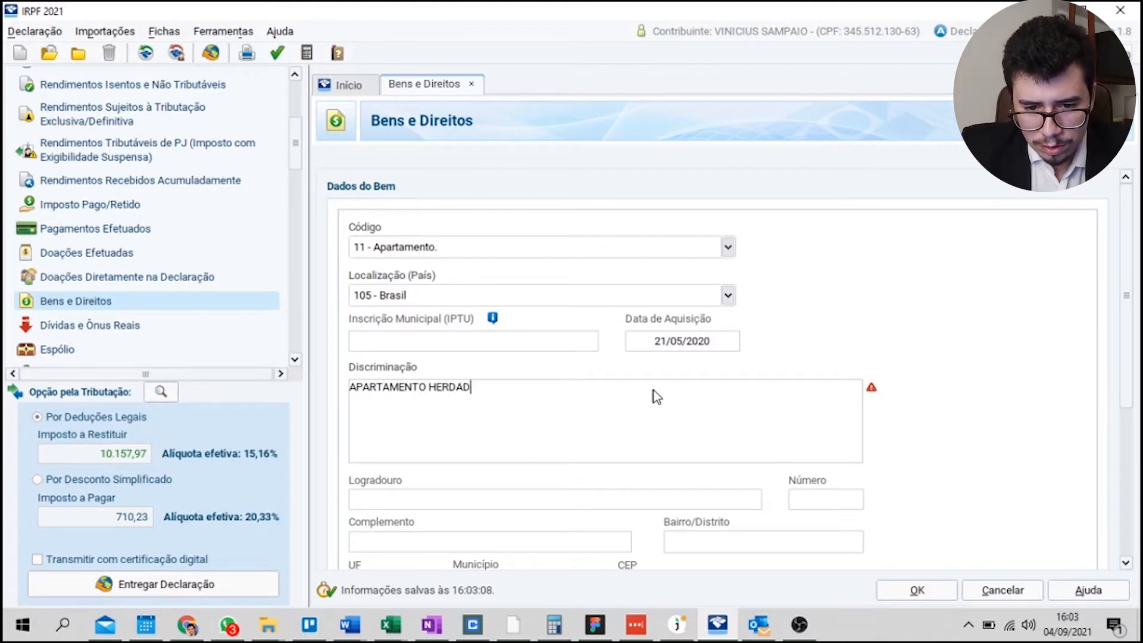
{"action": "type", "text": "O DE"}
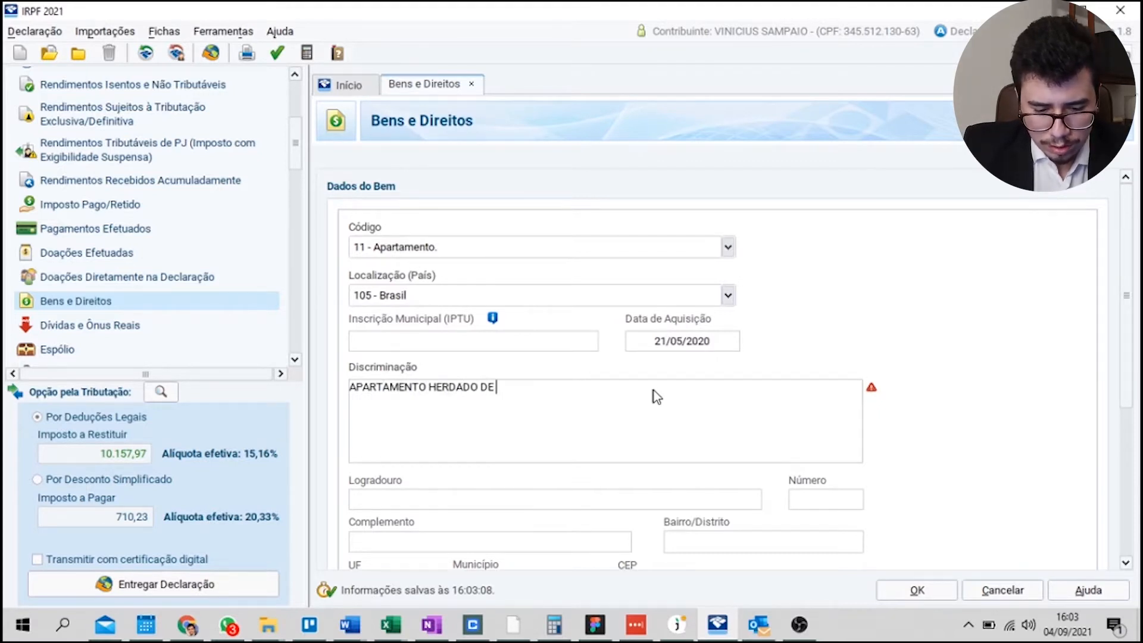
{"action": "type", "text": " FULANO DE TAL ("}
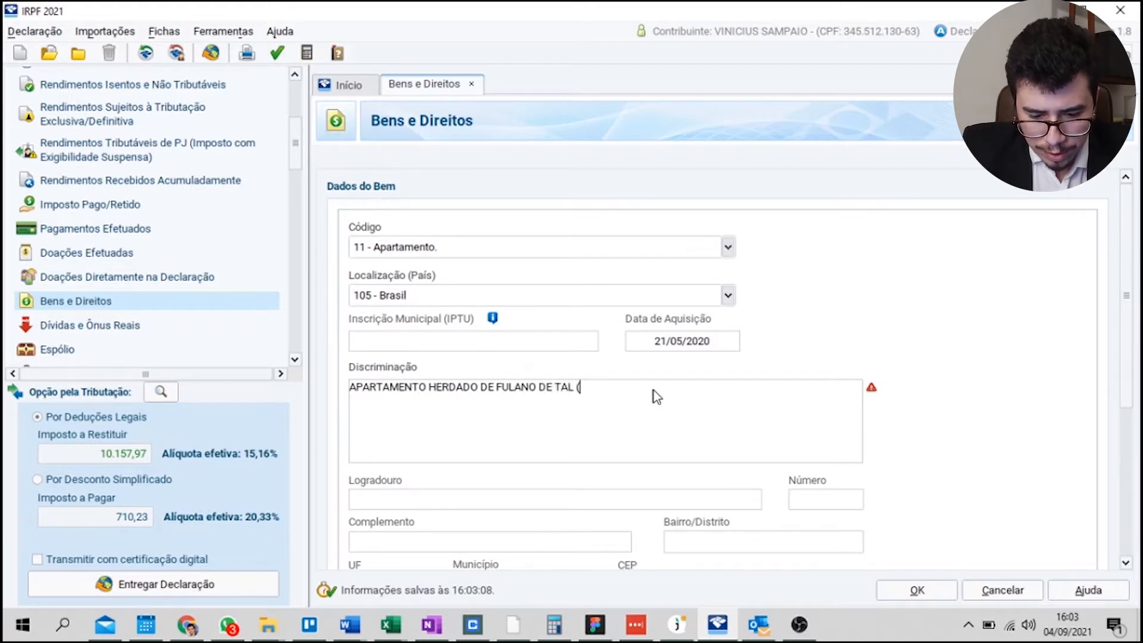
{"action": "type", "text": "CPF XXX)."}
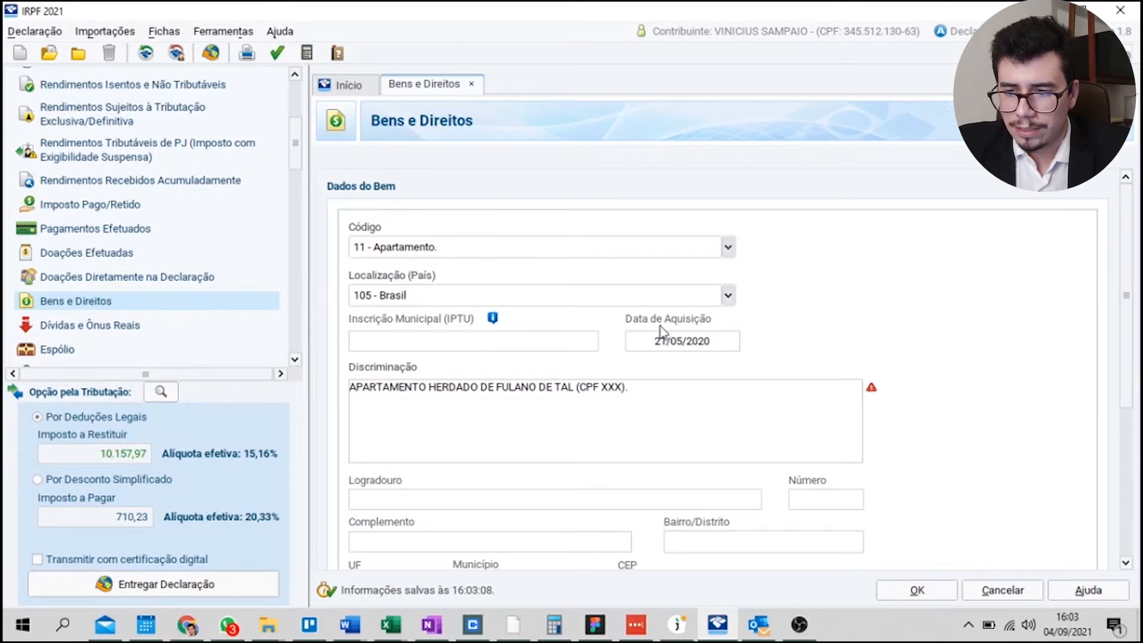
Go through the apartment's address, area and Situação fields, and compare the property's full value with its 25% share in Excel.
{"action": "left_click_drag", "start_coordinate": [1123, 337], "coordinate": [1071, 454]}
{"action": "left_click", "coordinate": [420, 291]}
{"action": "left_click", "coordinate": [813, 298]}
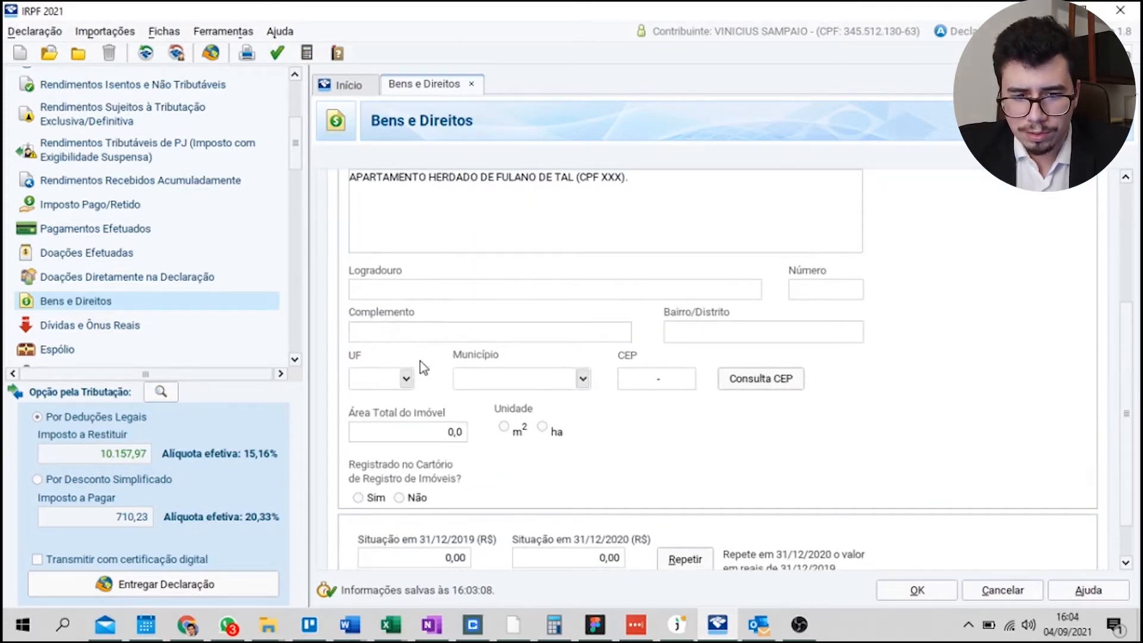
{"action": "left_click", "coordinate": [456, 432]}
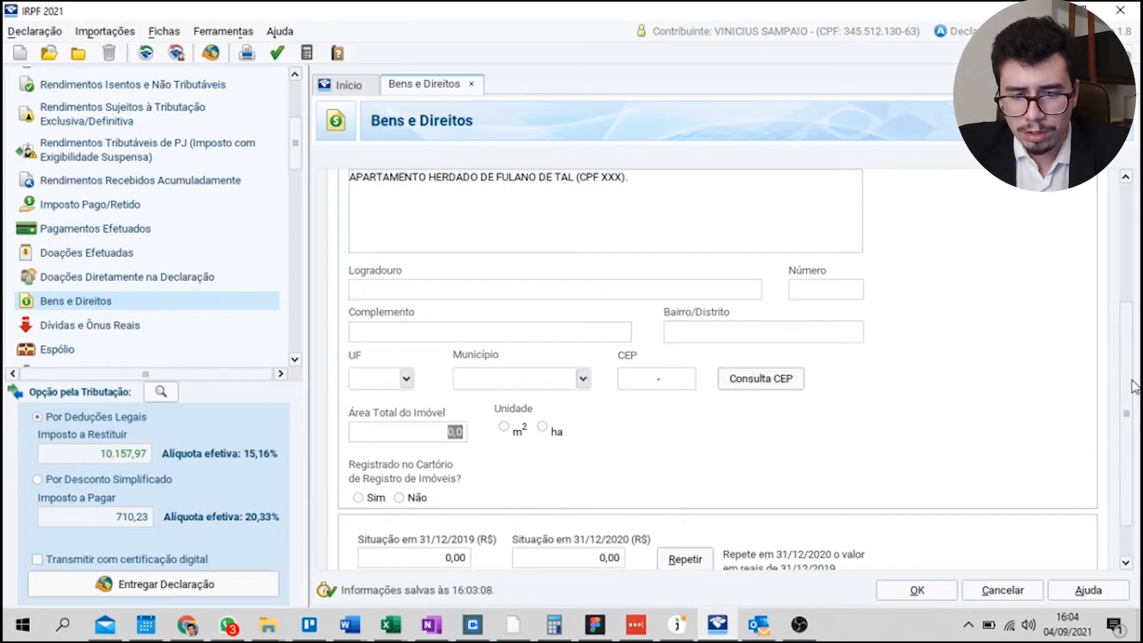
{"action": "scroll", "coordinate": [435, 511], "scroll_direction": "down", "scroll_amount": 1}
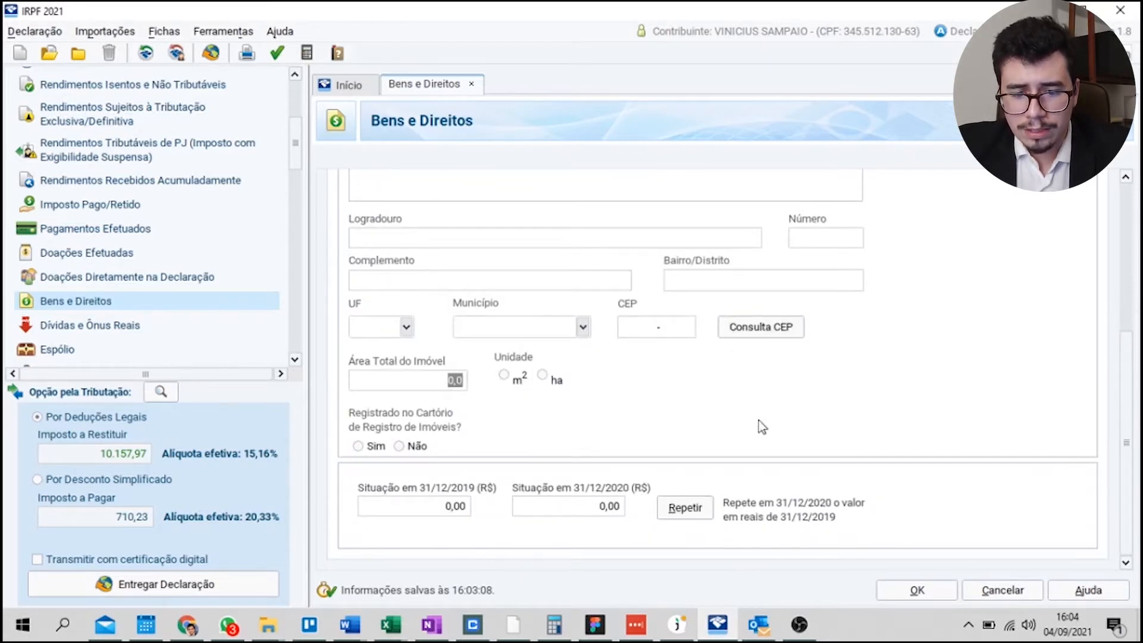
{"action": "left_click", "coordinate": [463, 506]}
{"action": "left_click", "coordinate": [623, 511]}
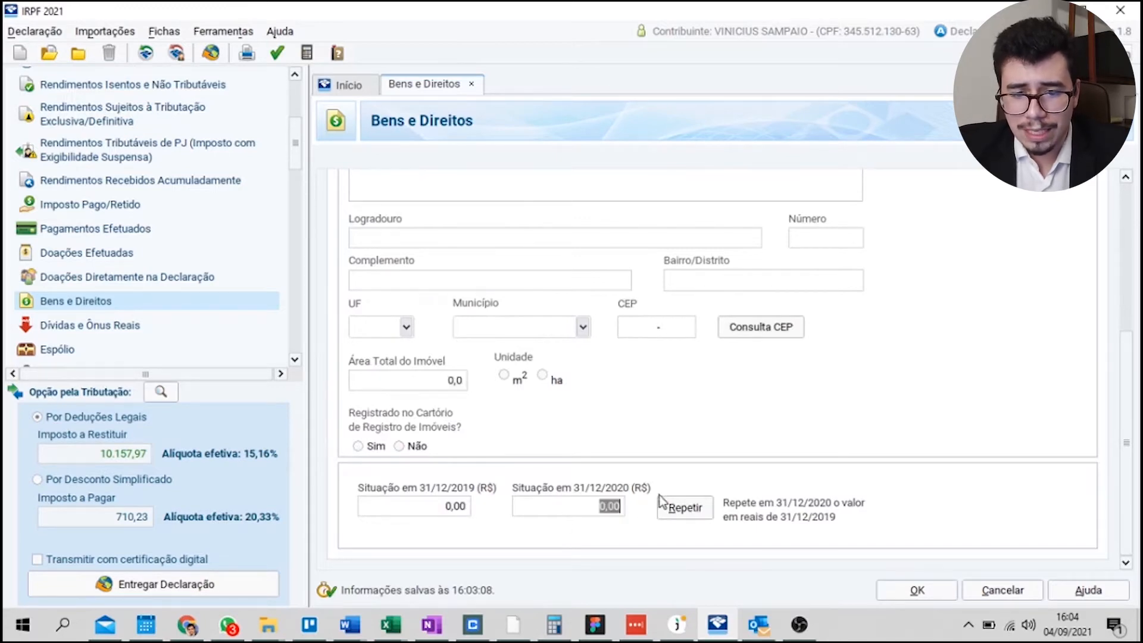
{"action": "key", "text": "alt+Tab"}
{"action": "left_click", "coordinate": [459, 315]}
{"action": "left_click", "coordinate": [536, 317]}
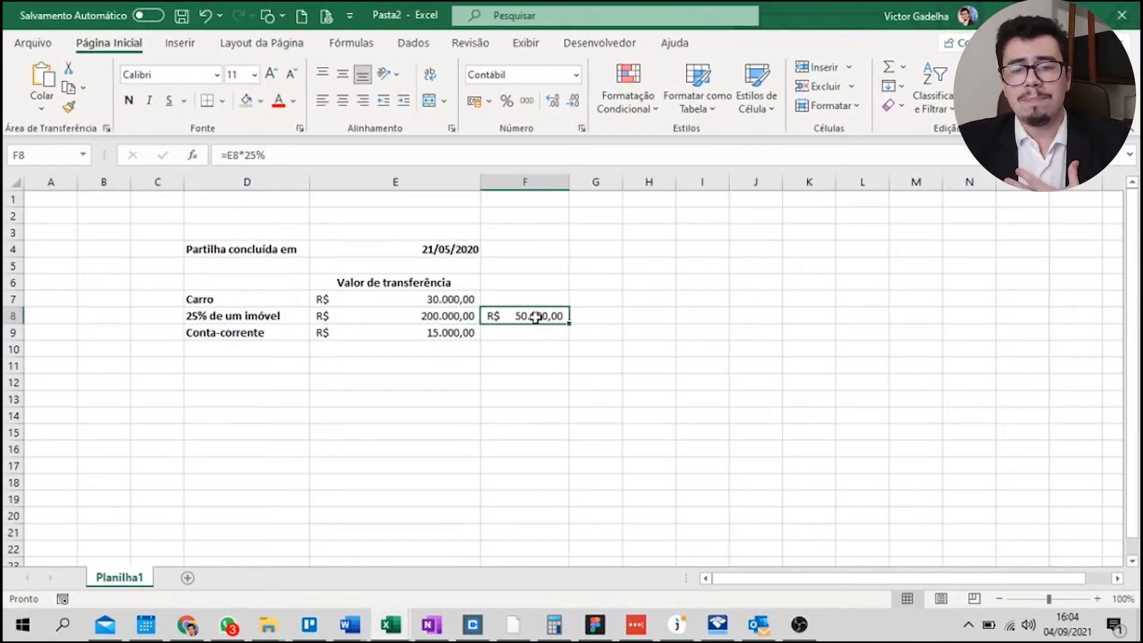
{"action": "left_click", "coordinate": [461, 309]}
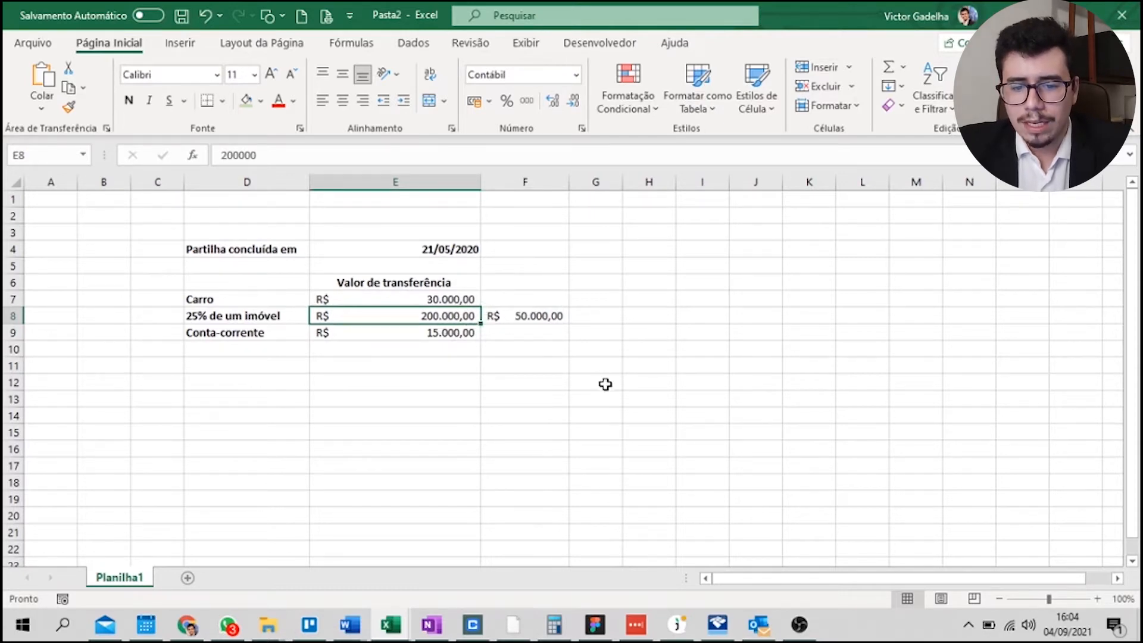
Check the 25% share in Excel and set the apartment's Situação em 31/12/2020 to 50.000,00 in IRPF 2021.
{"action": "key", "text": "alt+Tab"}
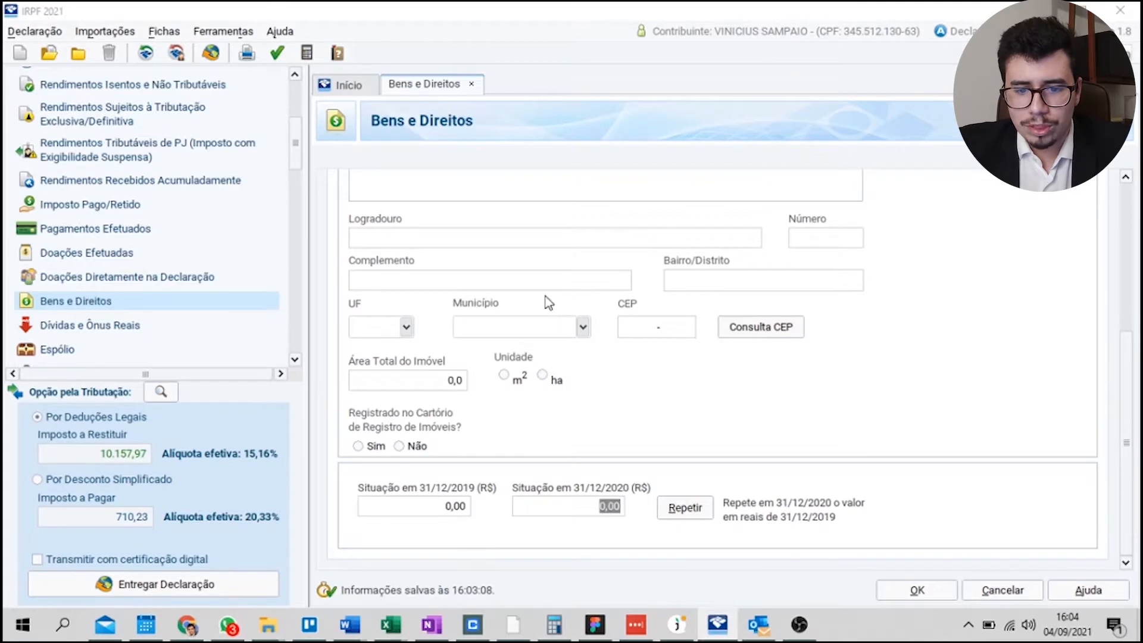
{"action": "key", "text": "alt+Tab"}
{"action": "left_click", "coordinate": [550, 314]}
{"action": "key", "text": "alt+Tab"}
{"action": "type", "text": "50000"}
{"action": "key", "text": "Tab"}
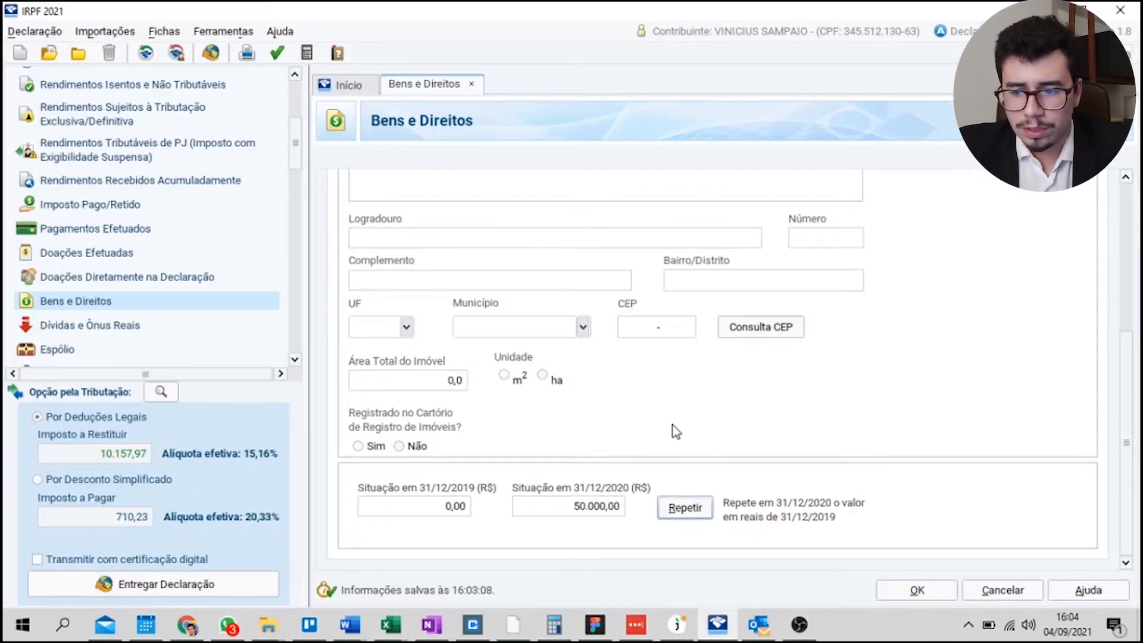
Insert "25% DE" at the beginning of the apartment's Discriminação text.
{"action": "scroll", "coordinate": [1134, 505], "scroll_direction": "up", "scroll_amount": 1}
{"action": "left_click_drag", "start_coordinate": [1130, 414], "coordinate": [1128, 280]}
{"action": "left_click", "coordinate": [353, 388]}
{"action": "type", "text": "25% de"}
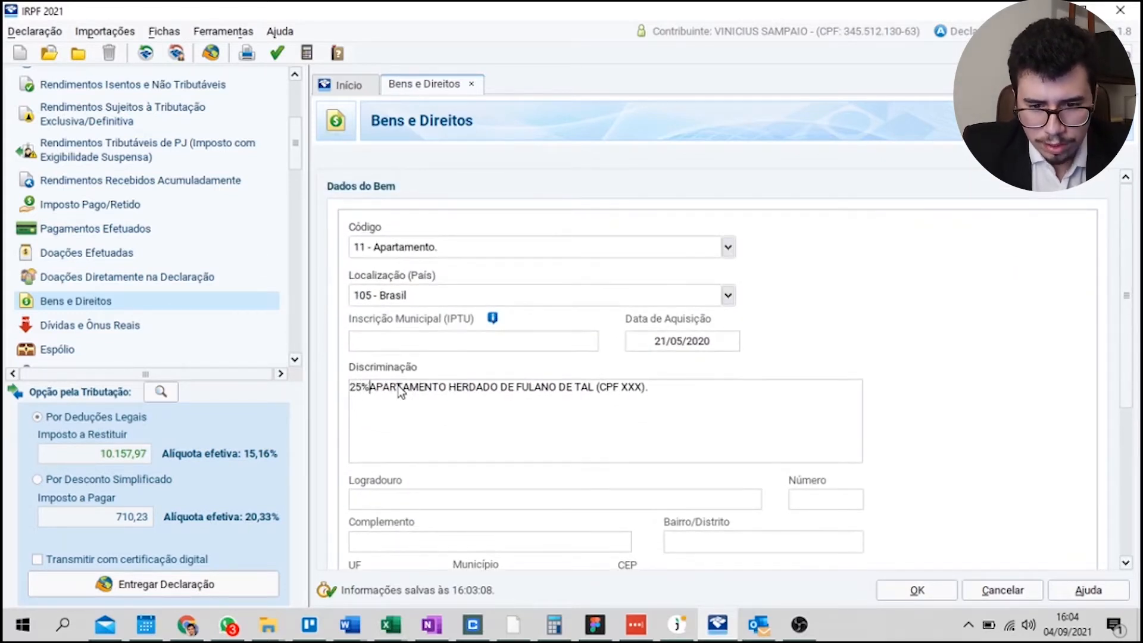
{"action": "key", "text": "BackSpace"}
{"action": "key", "text": "BackSpace"}
{"action": "key", "text": "BackSpace"}
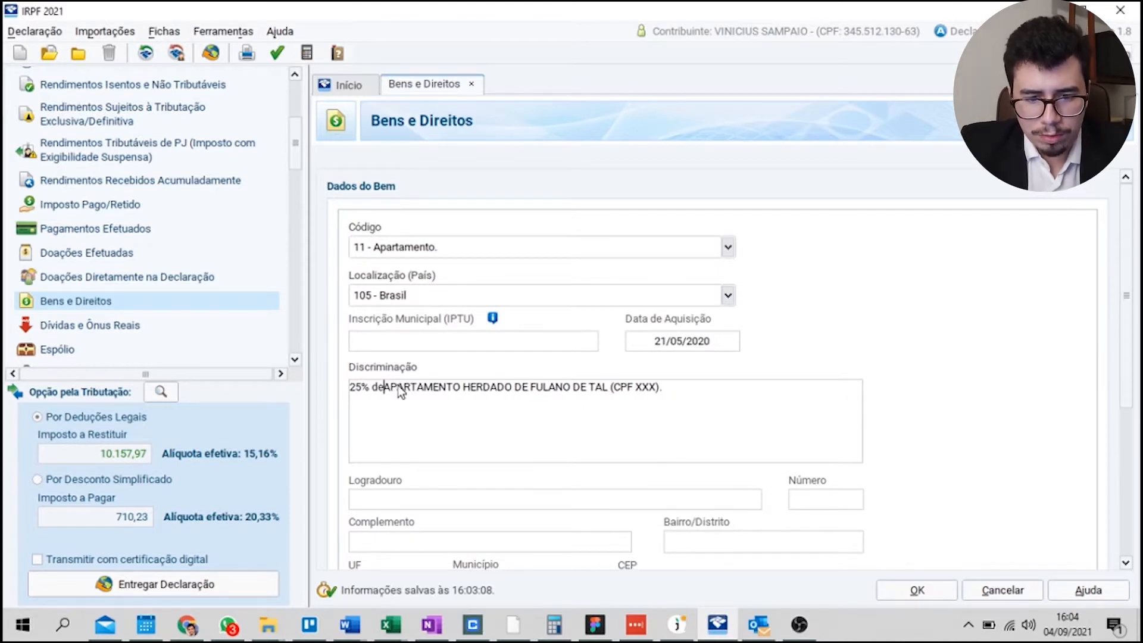
{"action": "type", "text": "DE"}
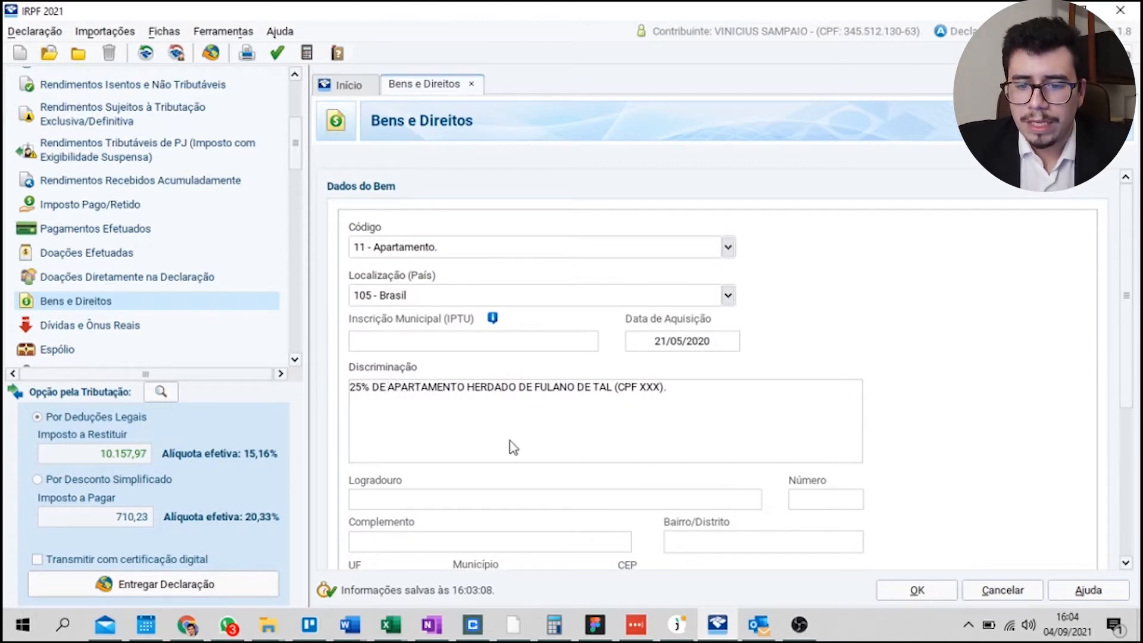
Replace the final period of the apartment's Discriminação with ", EM CO-PROPRIEDADE COM FULANO DE TAL".
{"action": "key", "text": "BackSpace"}
{"action": "key", "text": "BackSpace"}
{"action": "type", "text": ","}
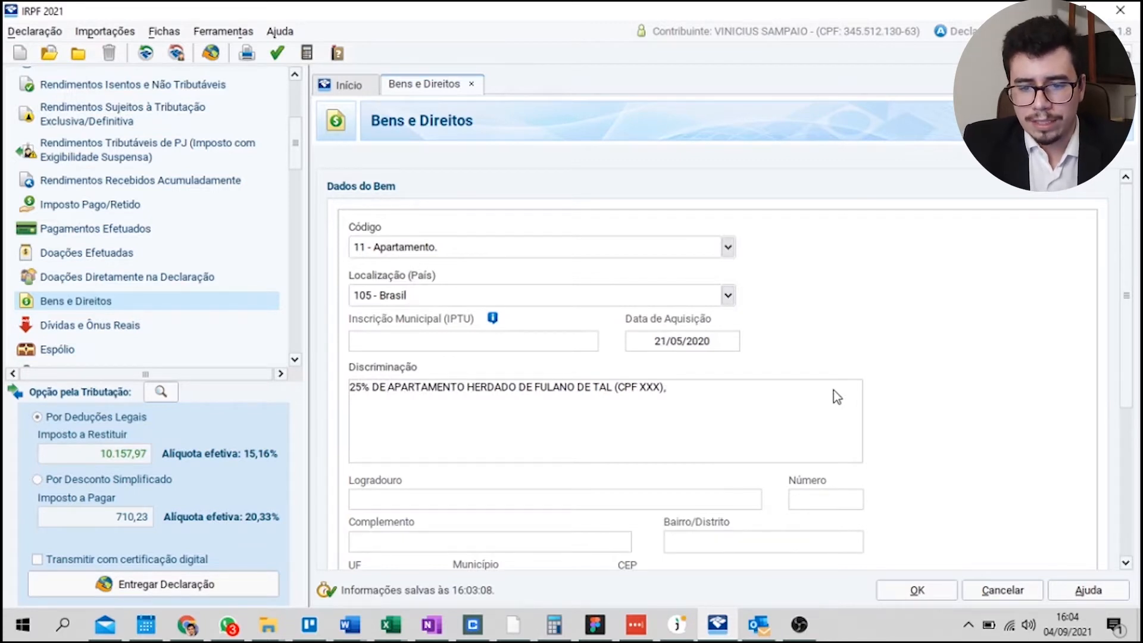
{"action": "type", "text": " DIVID"}
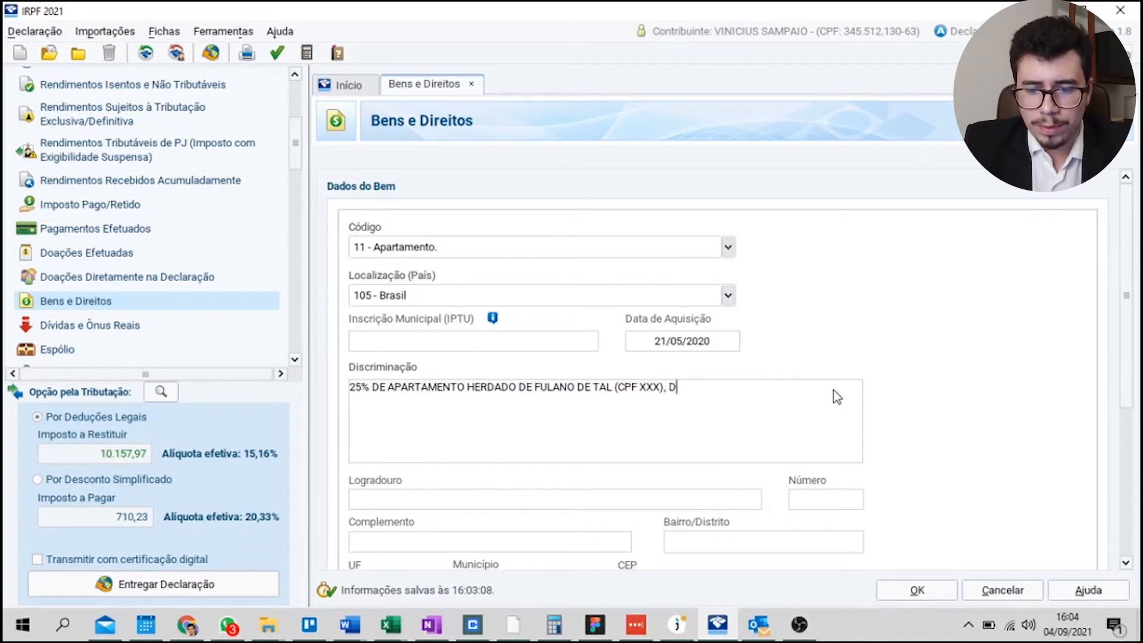
{"action": "key", "text": "BackSpace"}
{"action": "key", "text": "BackSpace"}
{"action": "key", "text": "BackSpace"}
{"action": "key", "text": "BackSpace"}
{"action": "key", "text": "BackSpace"}
{"action": "type", "text": "EM CO"}
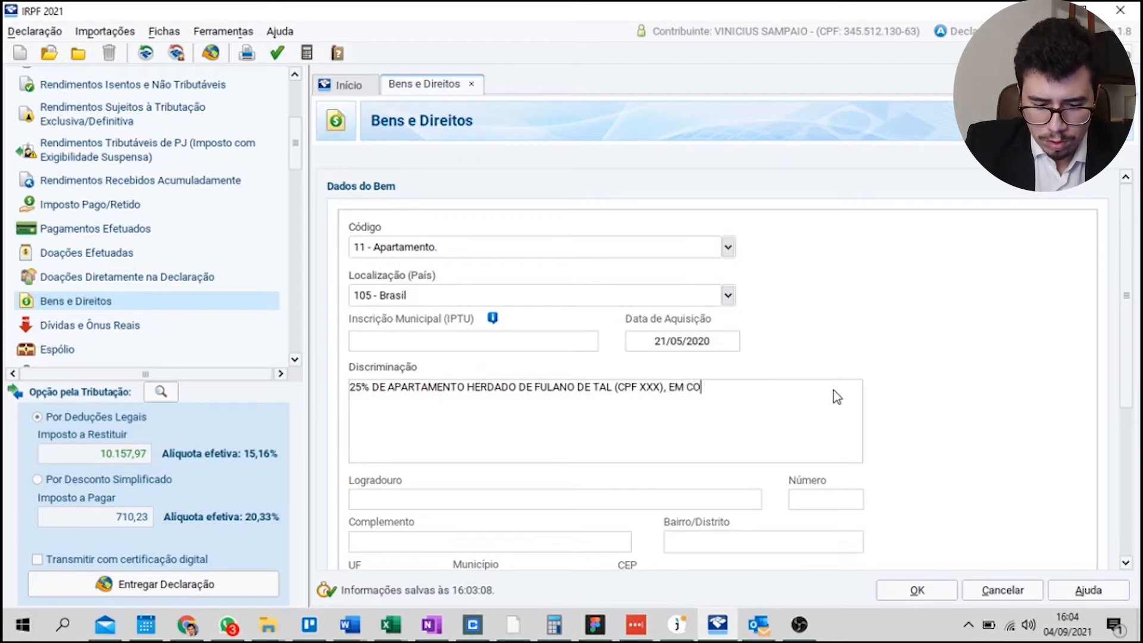
{"action": "type", "text": "-PROM"}
{"action": "key", "text": "BackSpace"}
{"action": "type", "text": "PRIEDADE COM FULANO DE"}
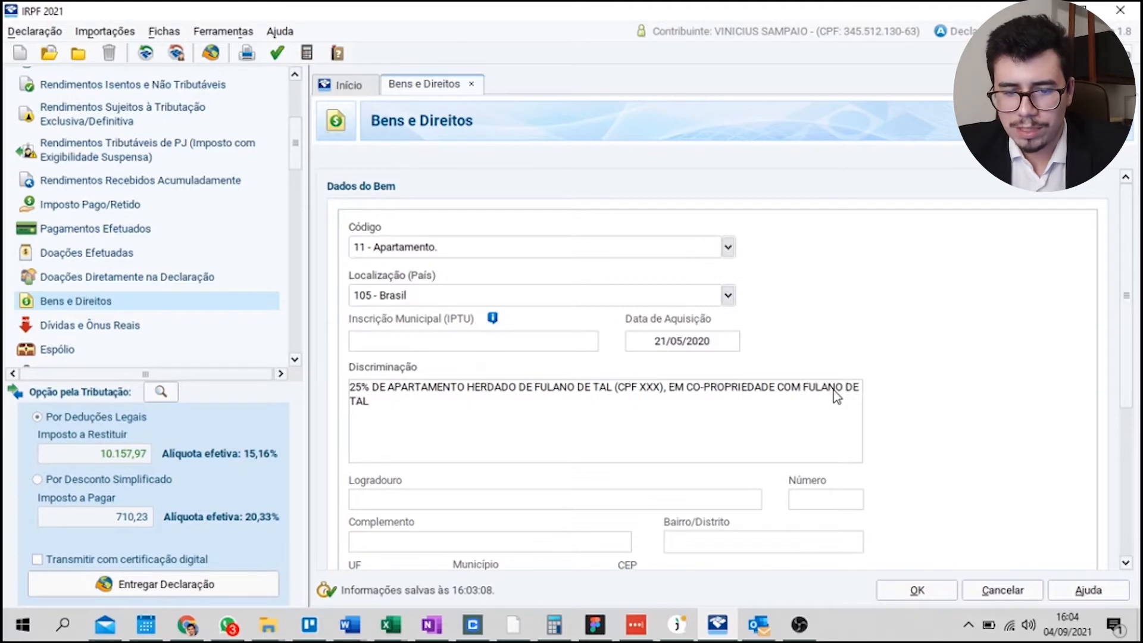
Confirm the apartment asset and select its entry in the Bens e Direitos list.
{"action": "scroll", "coordinate": [1135, 423], "scroll_direction": "down", "scroll_amount": 5}
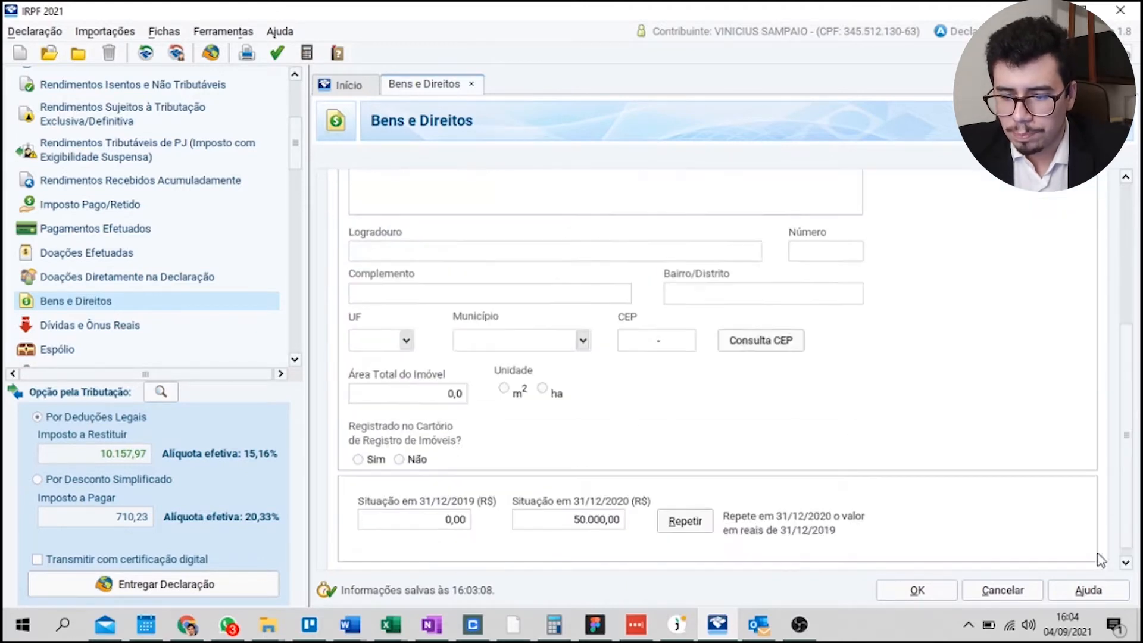
{"action": "left_click", "coordinate": [918, 590]}
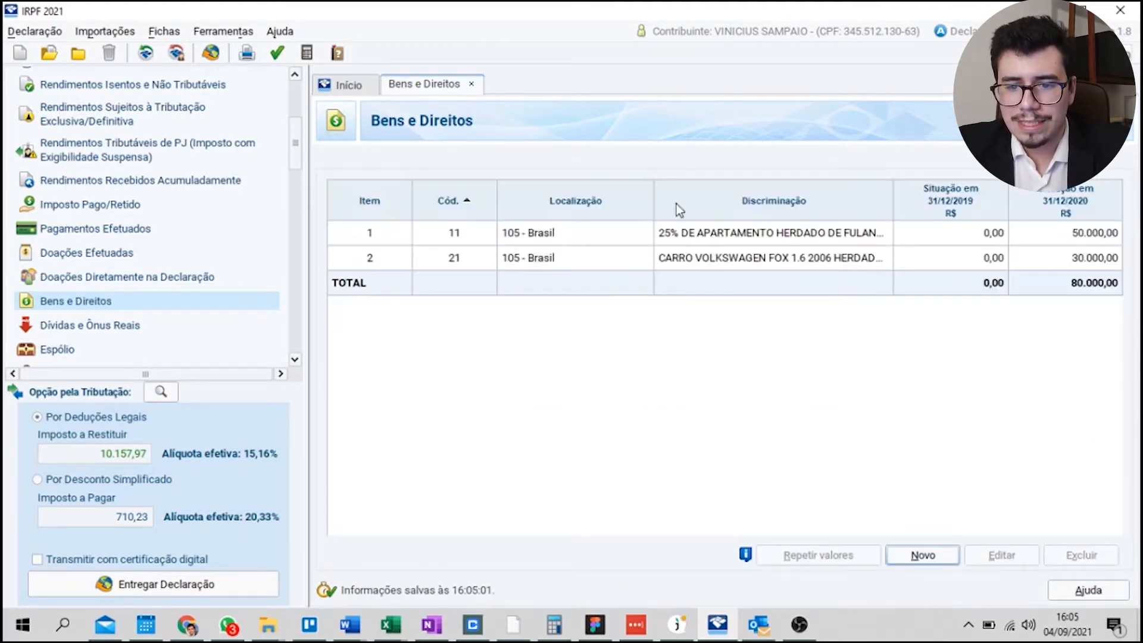
{"action": "left_click", "coordinate": [698, 263]}
{"action": "left_click", "coordinate": [718, 233]}
Check the Conta-corrente value in Excel and start a new IRPF 2021 asset with code 61 - Depósito bancário em conta corrente no País, belonging to the Titular.
{"action": "key", "text": "alt+Tab"}
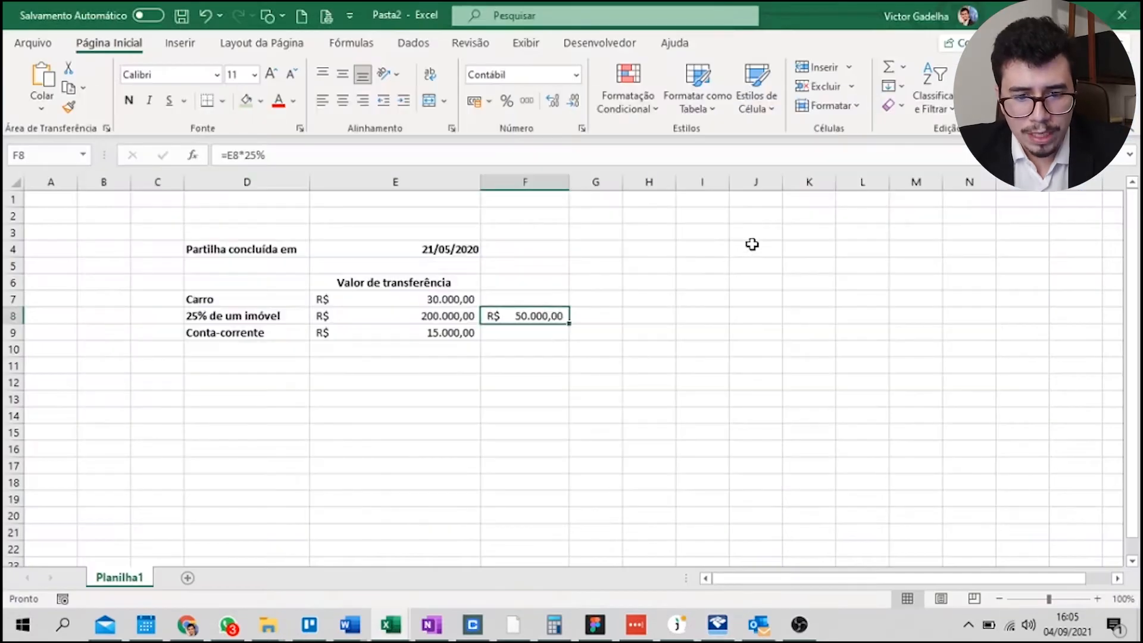
{"action": "left_click", "coordinate": [434, 333]}
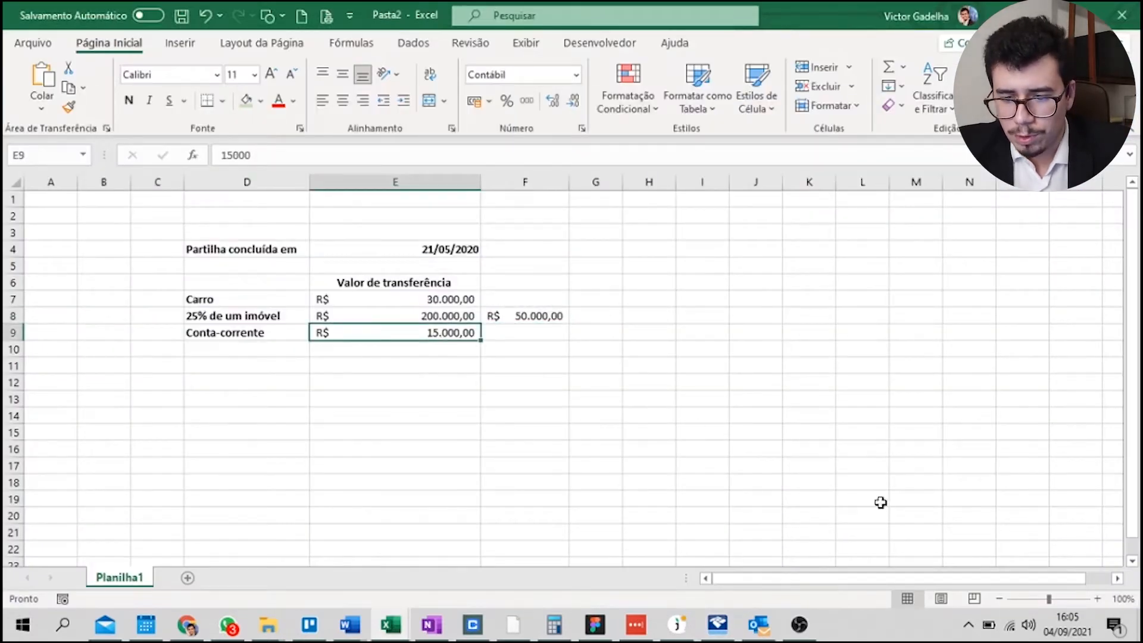
{"action": "key", "text": "alt+Tab"}
{"action": "left_click", "coordinate": [923, 554]}
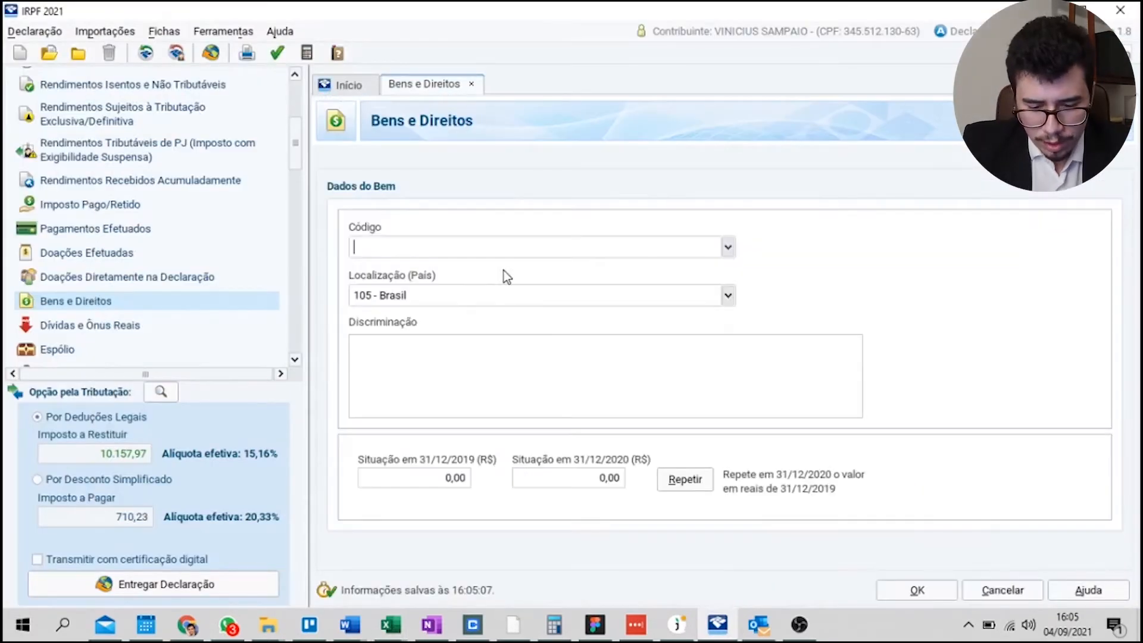
{"action": "type", "text": "conta"}
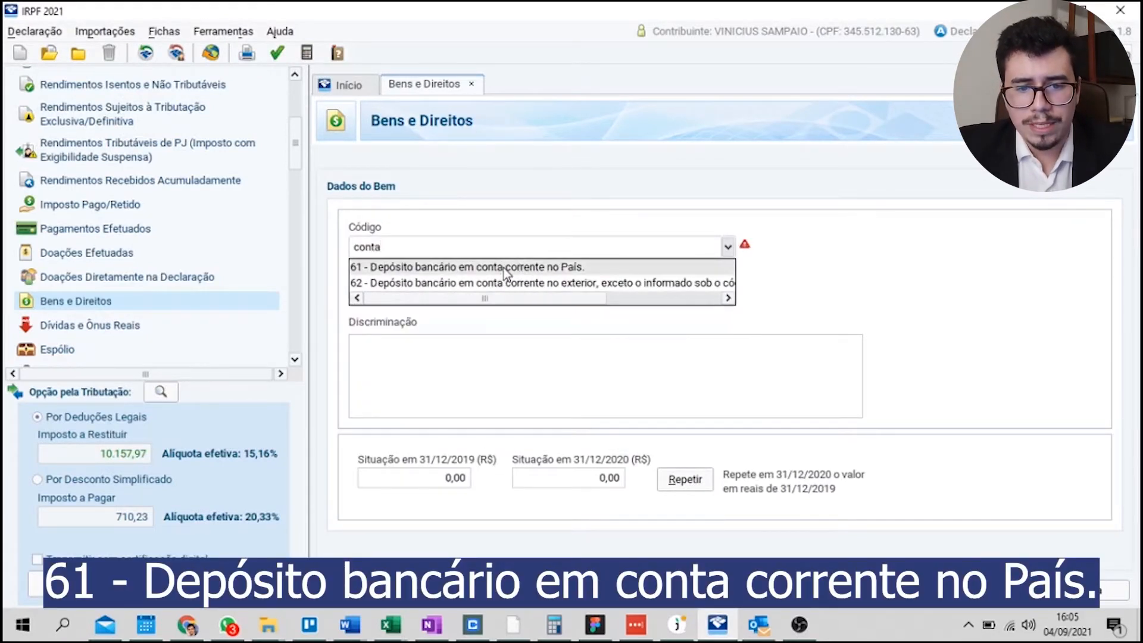
{"action": "left_click", "coordinate": [505, 268]}
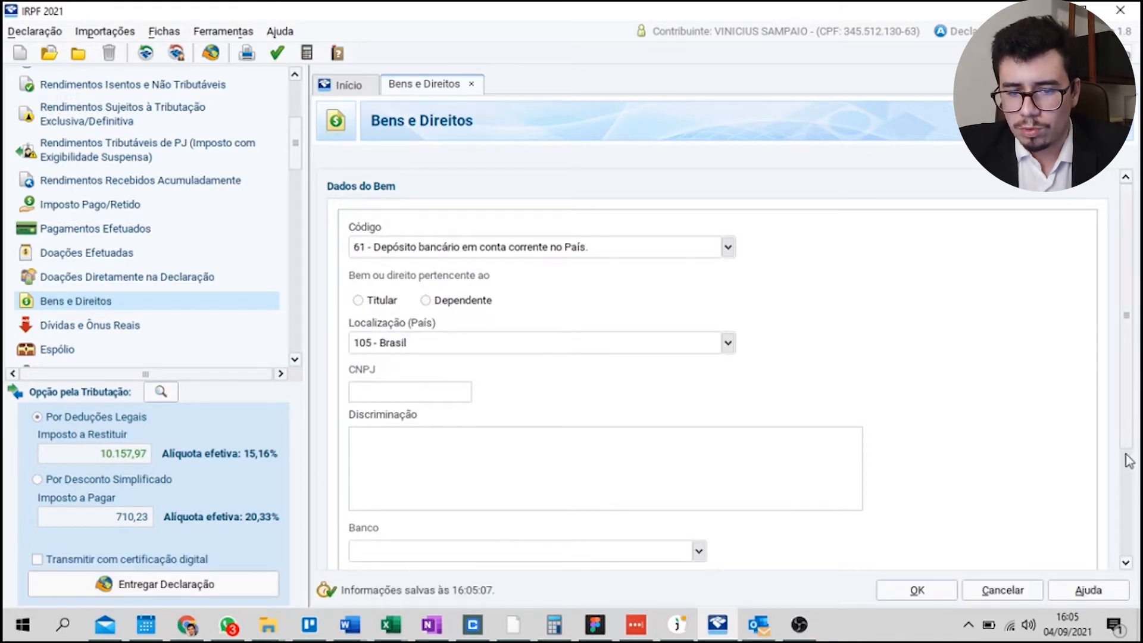
{"action": "left_click", "coordinate": [358, 300]}
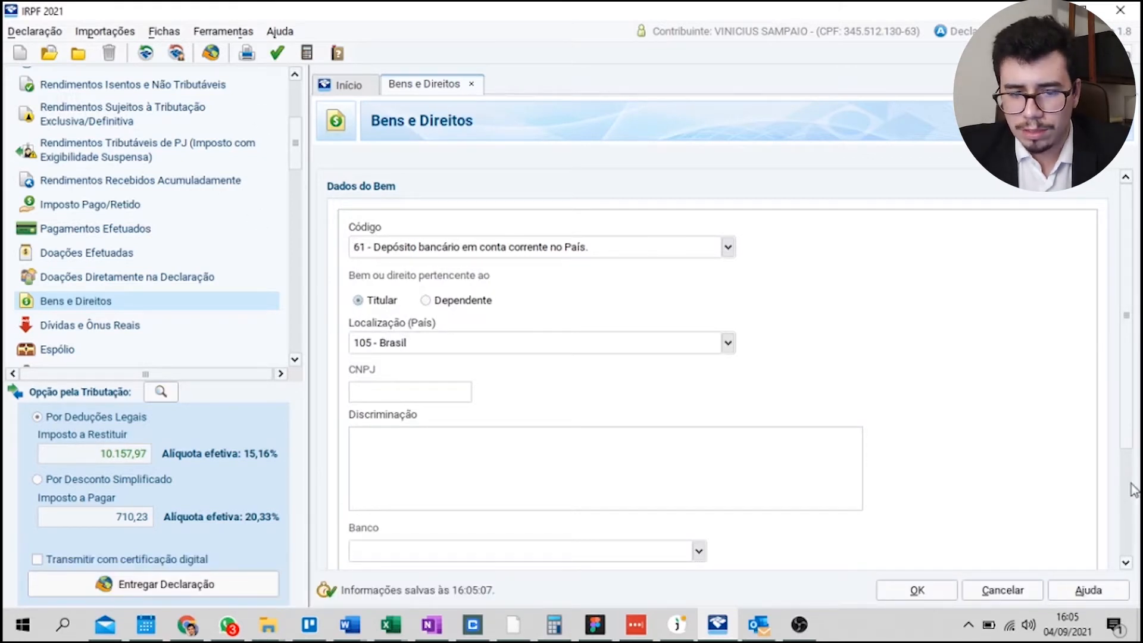
Enter the bank deposit's Discriminação as "DEPÓSITO BANCÁRIO RECEBIDO EM HERANÇA DE FULANO DE TAL (CPF XXX).".
{"action": "scroll", "coordinate": [1110, 511], "scroll_direction": "down", "scroll_amount": 2}
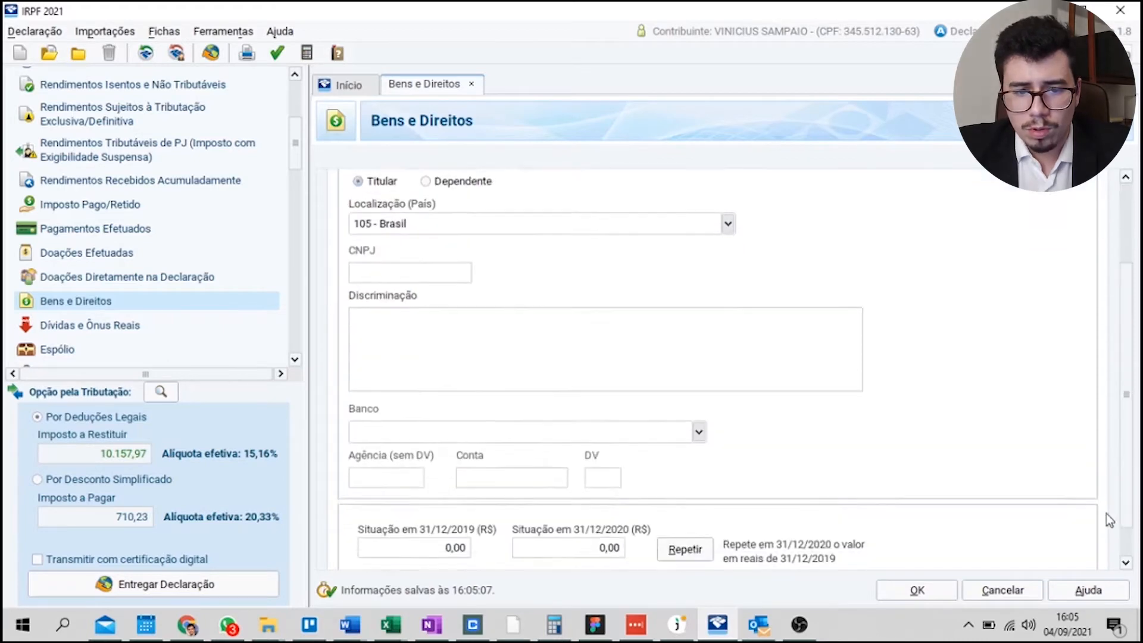
{"action": "scroll", "coordinate": [1111, 511], "scroll_direction": "down", "scroll_amount": 1}
{"action": "left_click", "coordinate": [369, 255]}
{"action": "left_click", "coordinate": [411, 345]}
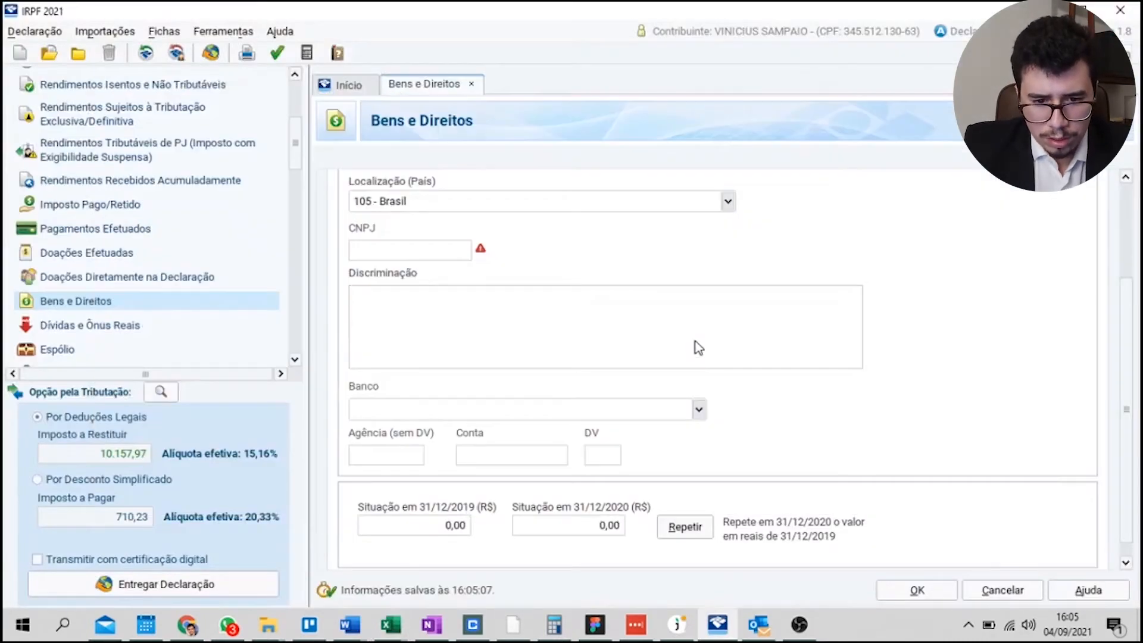
{"action": "type", "text": "dep"}
{"action": "key", "text": "BackSpace"}
{"action": "key", "text": "BackSpace"}
{"action": "key", "text": "BackSpace"}
{"action": "type", "text": "DEPÓSITO"}
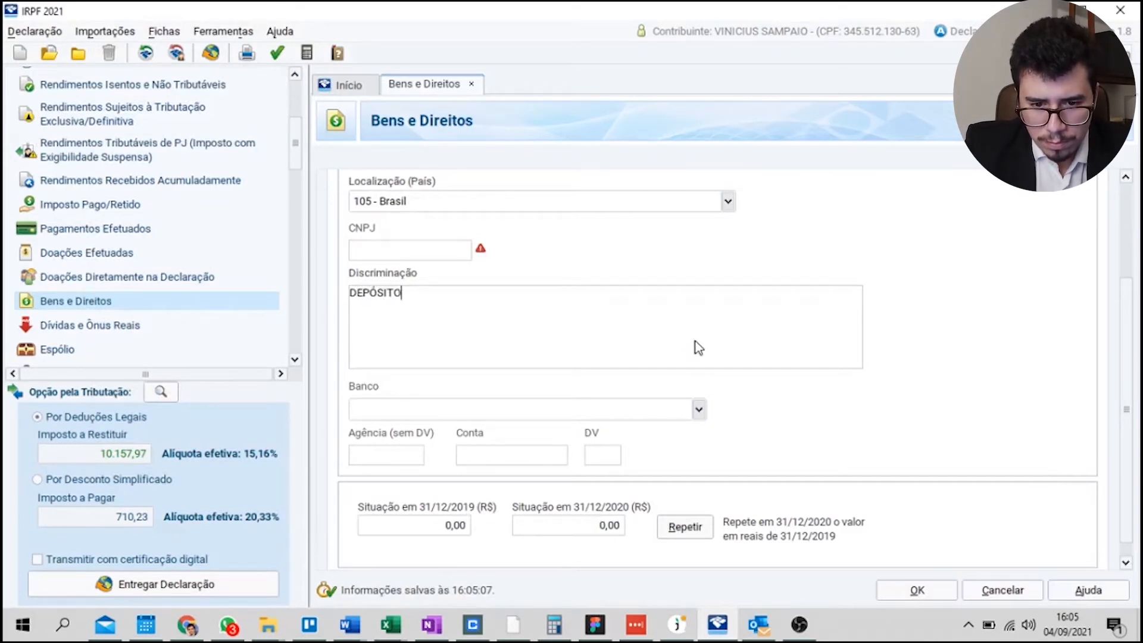
{"action": "type", "text": " BANCÁRIO RECEBIDO E"}
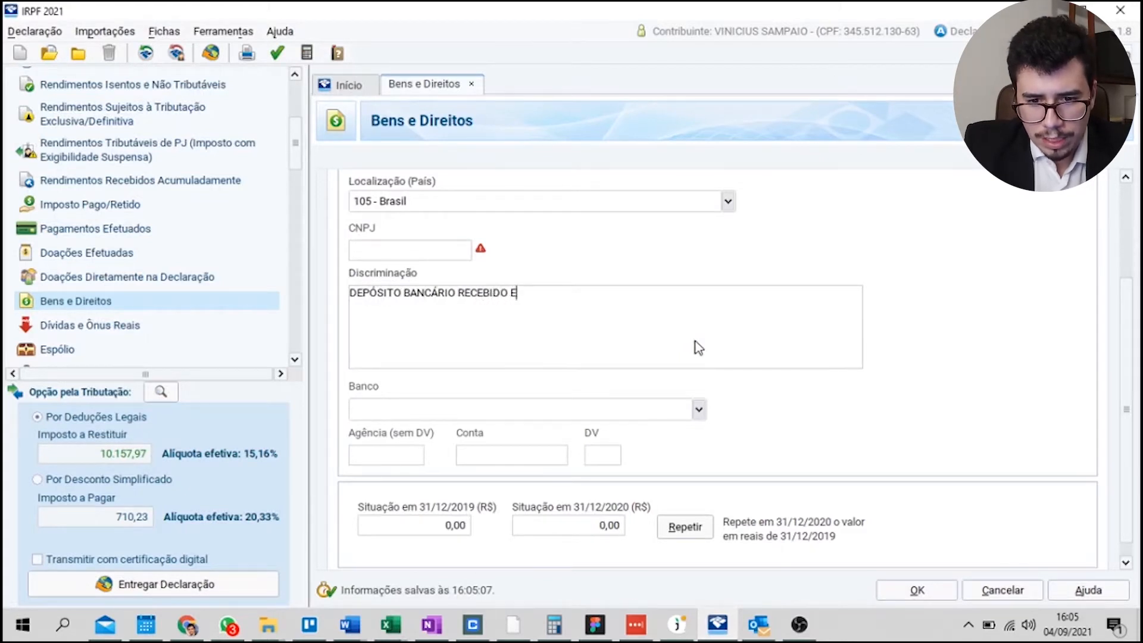
{"action": "type", "text": "M HERANÇA D"}
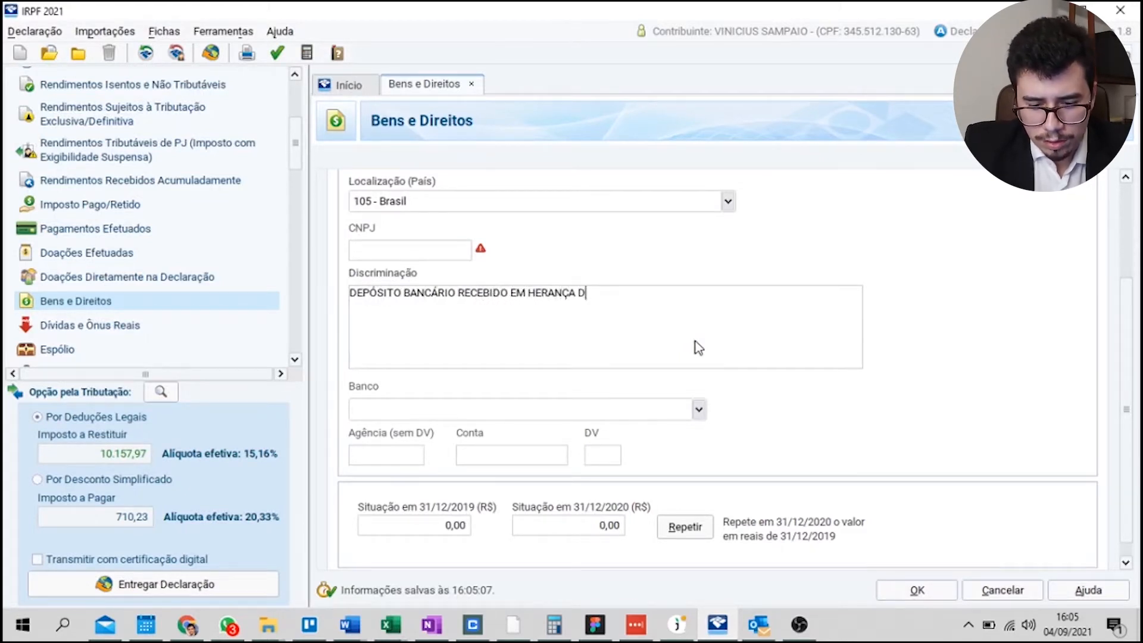
{"action": "type", "text": "E FULANO DE TA"}
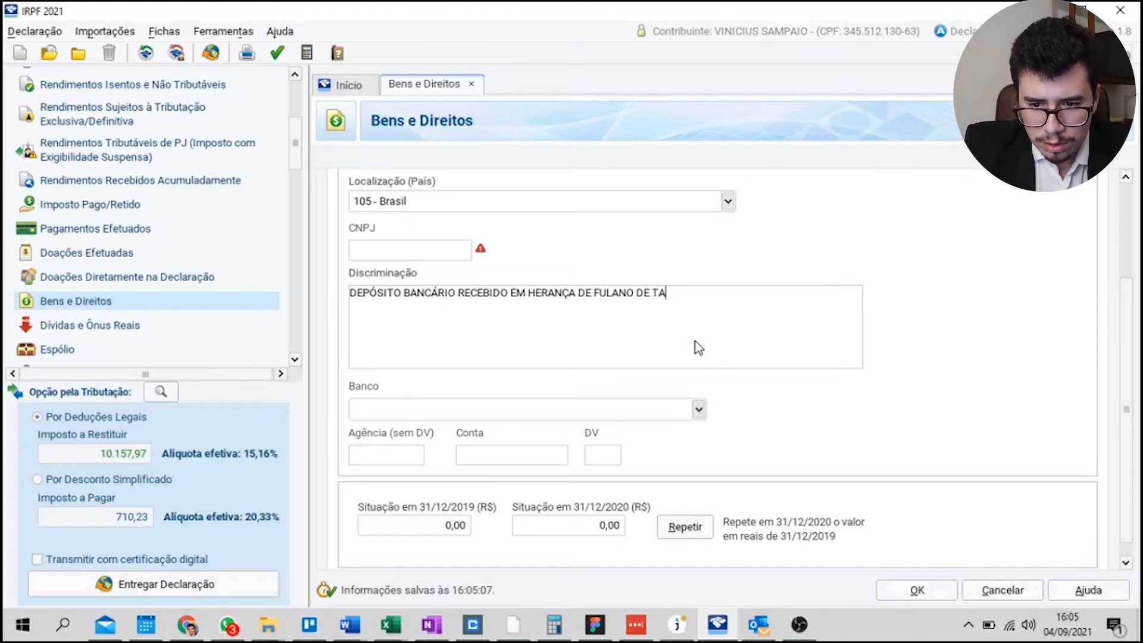
{"action": "type", "text": "L (CPF XXX)."}
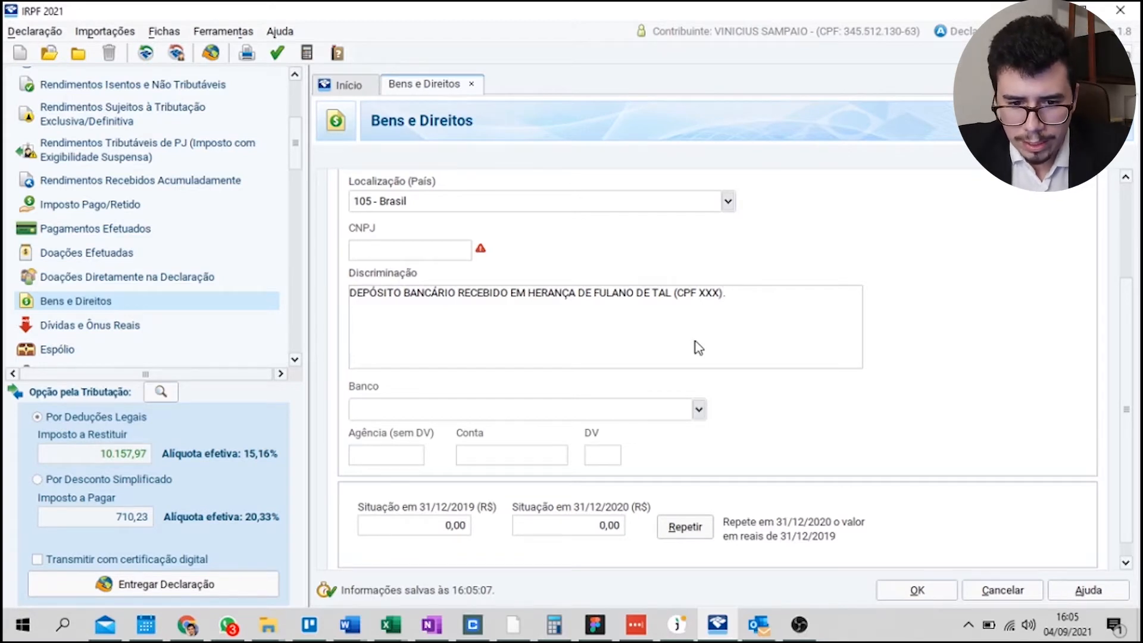
Insert the receipt date "21/05/2020 COMO" before "HERANÇA" in the bank deposit's Discriminação, checking the date in the other window.
{"action": "left_click", "coordinate": [517, 292]}
{"action": "type", "text": "21"}
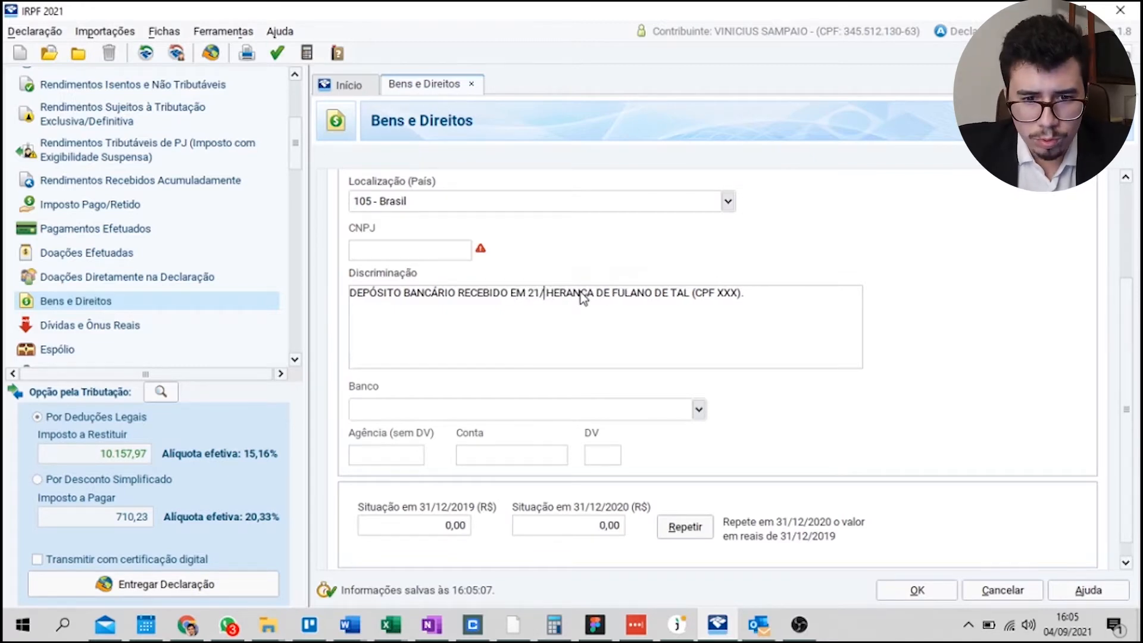
{"action": "type", "text": "/"}
{"action": "key", "text": "alt+Tab"}
{"action": "key", "text": "alt+Tab"}
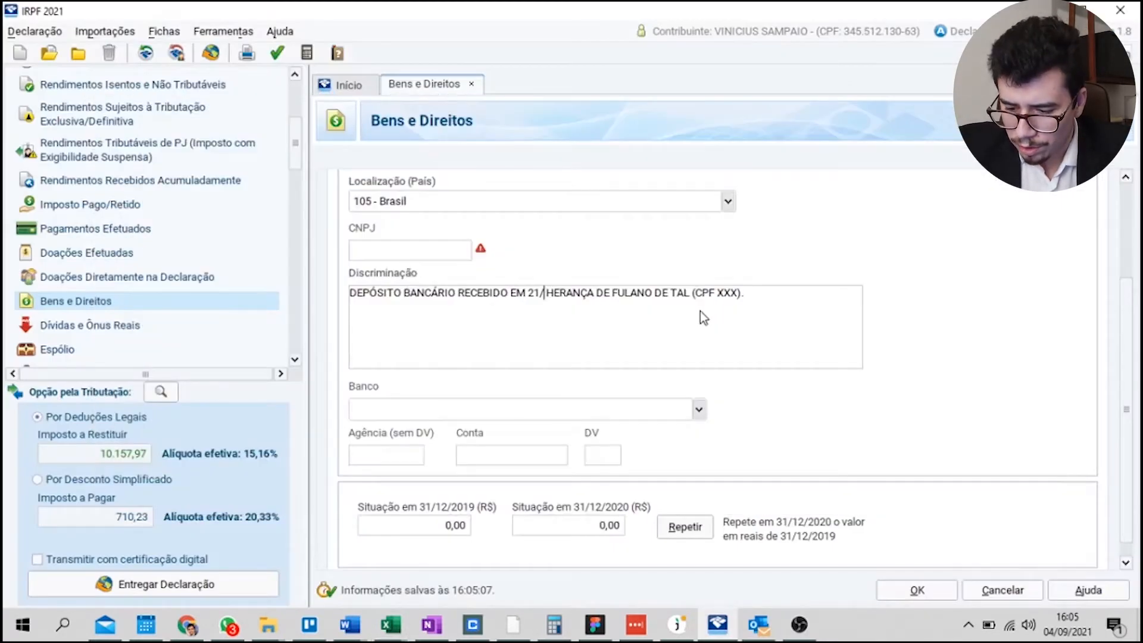
{"action": "type", "text": "05/2020 COMO"}
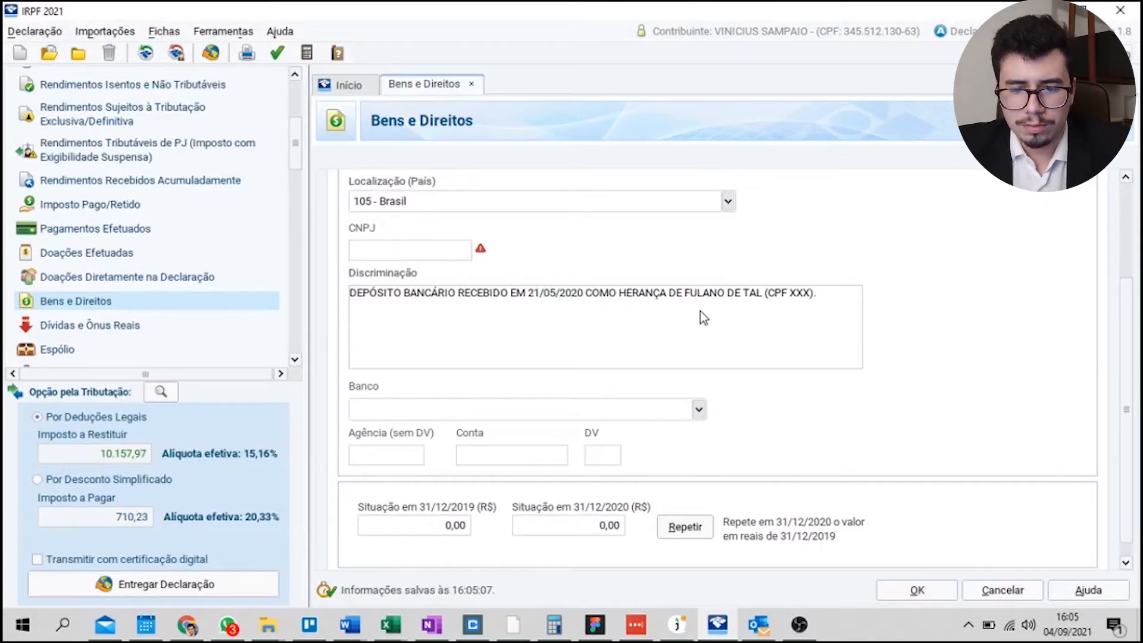
Set the bank deposit's Situação em 31/12/2020 to 15.000,00, checking the amount in the other window, and confirm the asset.
{"action": "scroll", "coordinate": [1134, 486], "scroll_direction": "down", "scroll_amount": 1}
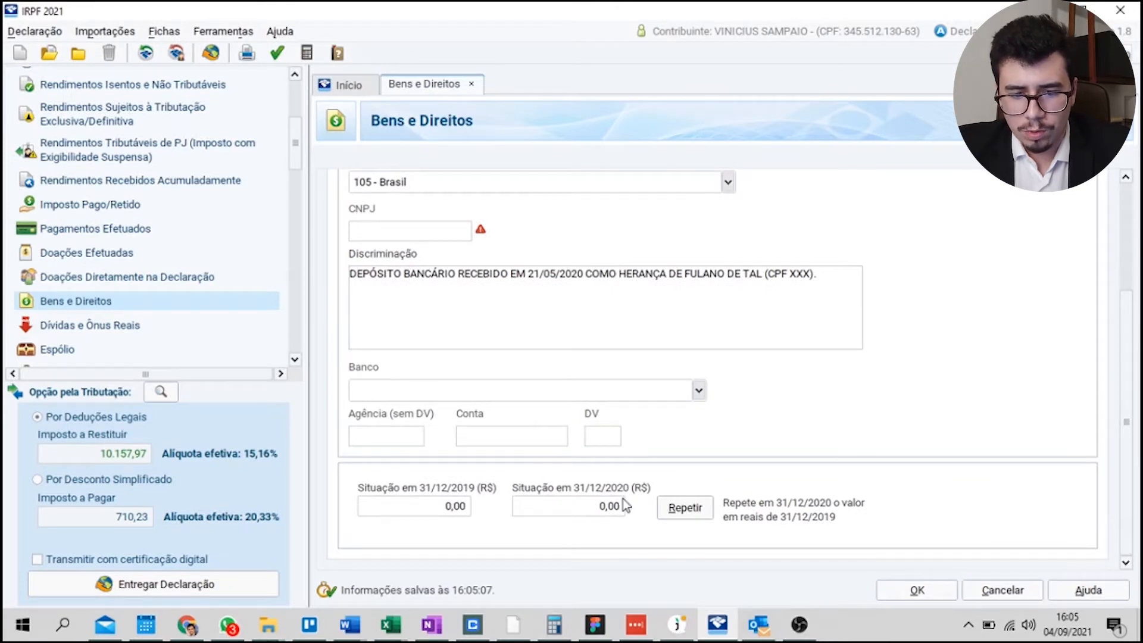
{"action": "left_click", "coordinate": [457, 506]}
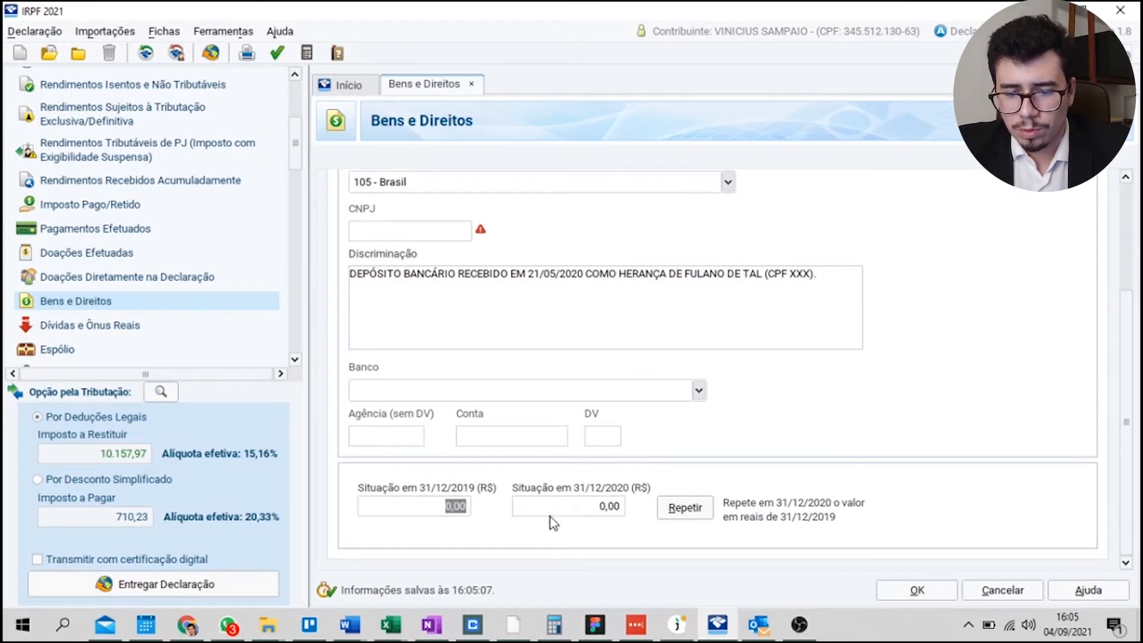
{"action": "left_click", "coordinate": [616, 512]}
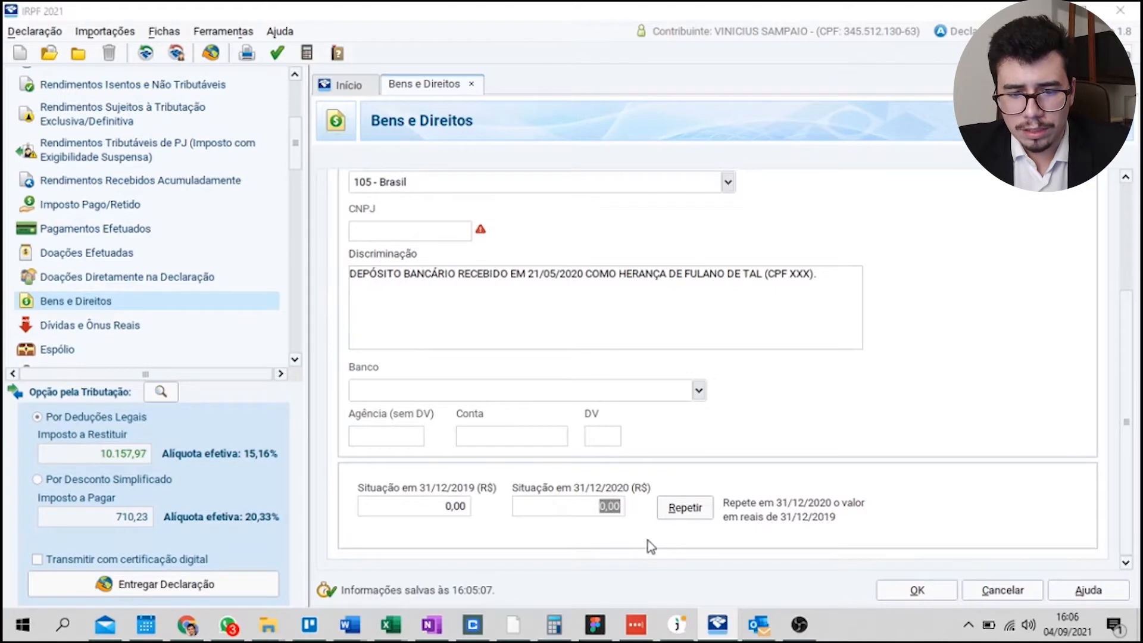
{"action": "key", "text": "alt+Tab"}
{"action": "key", "text": "alt+Tab"}
{"action": "type", "text": "15.000"}
{"action": "key", "text": "Tab"}
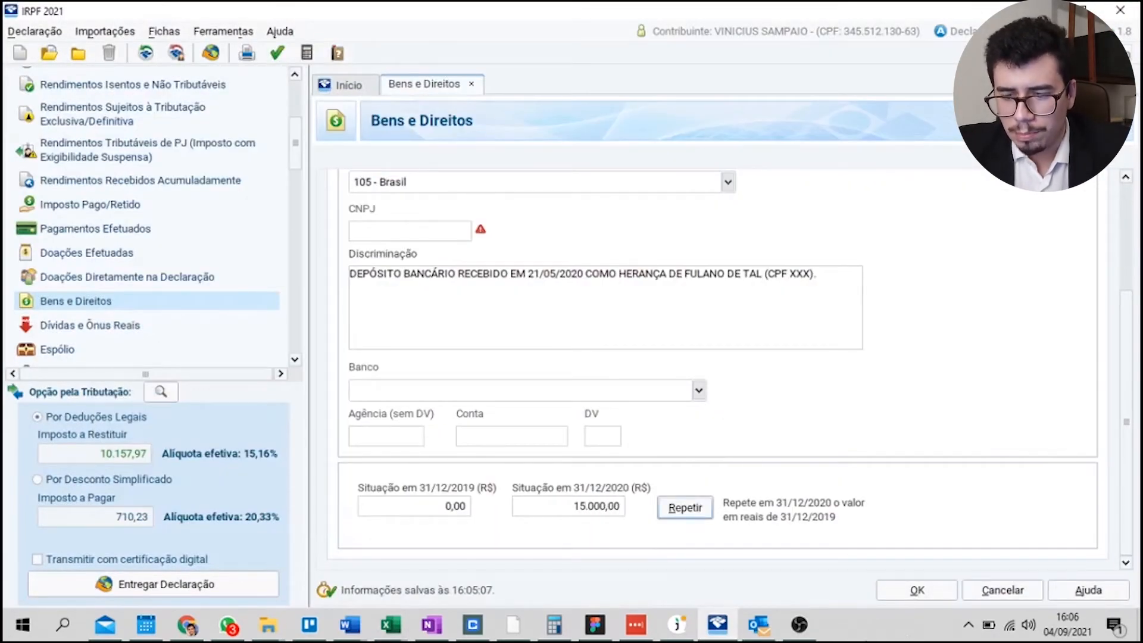
{"action": "left_click", "coordinate": [895, 595]}
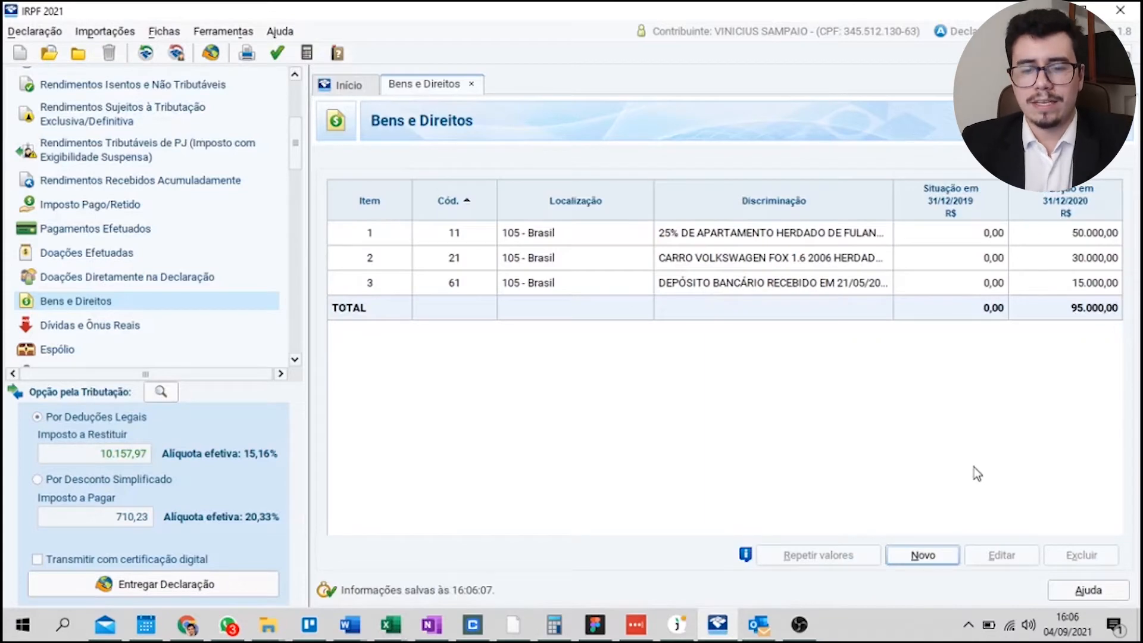